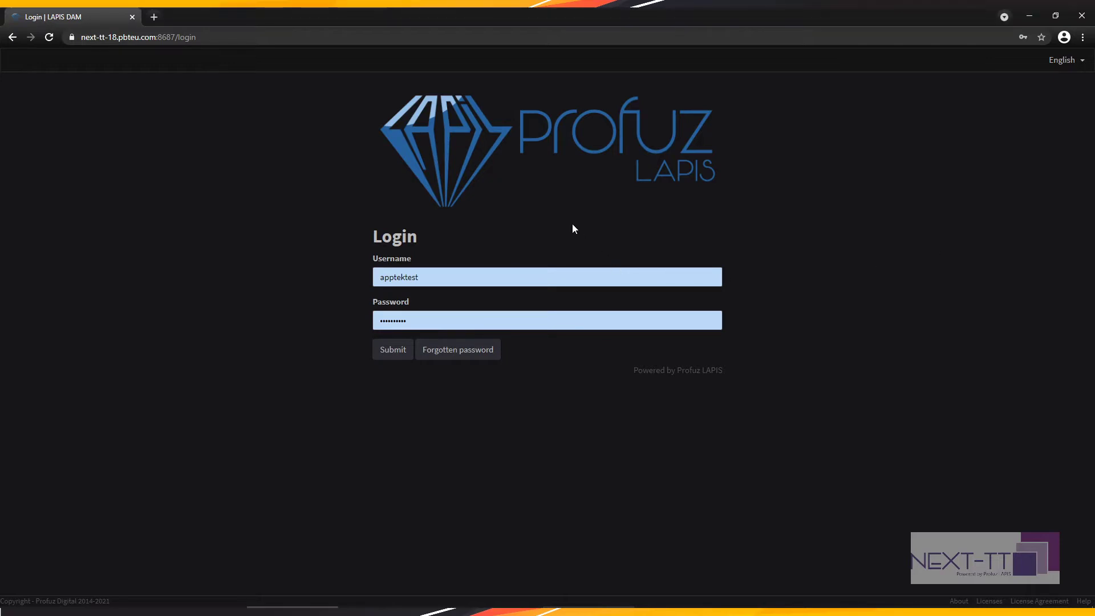
- Log in with the prefilled credentials and ingest the subtitle file sintel_en.srt from the Sintel folder by upload
click(393, 349)
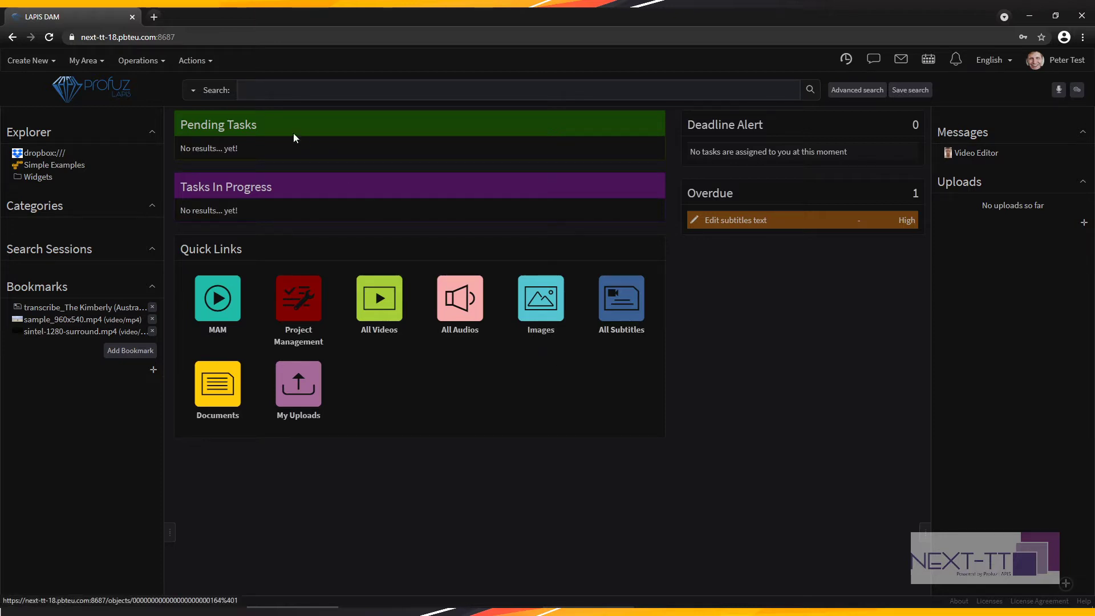
click(160, 62)
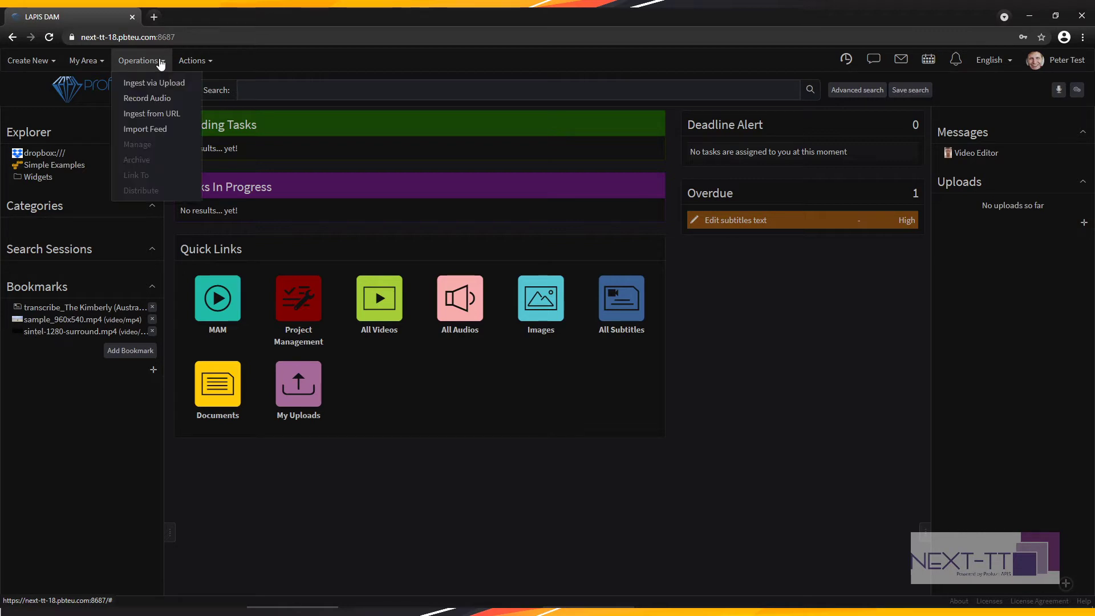
click(164, 80)
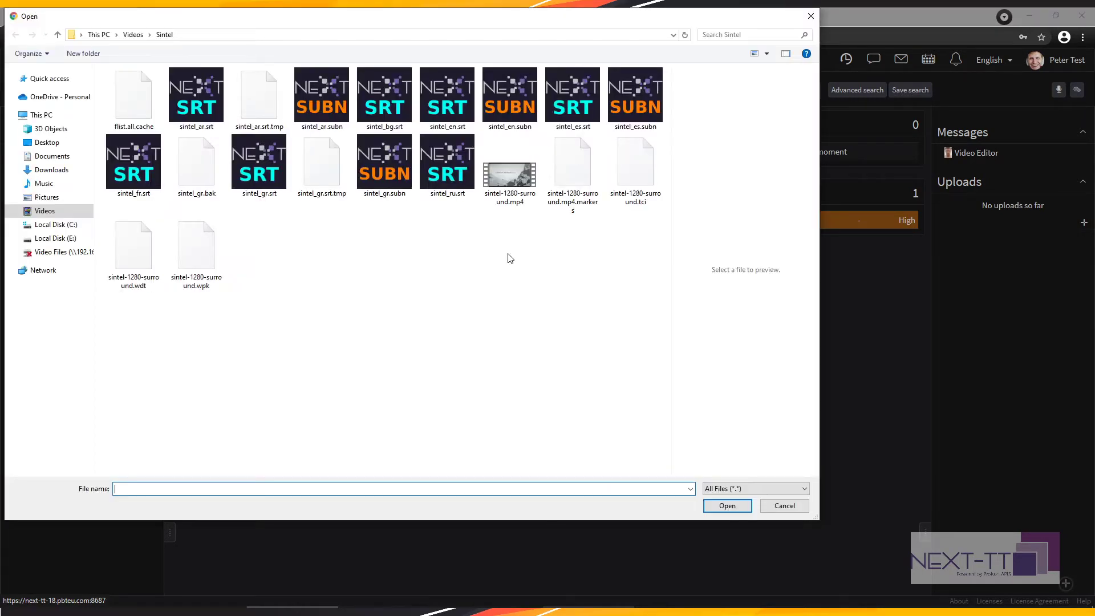
click(447, 98)
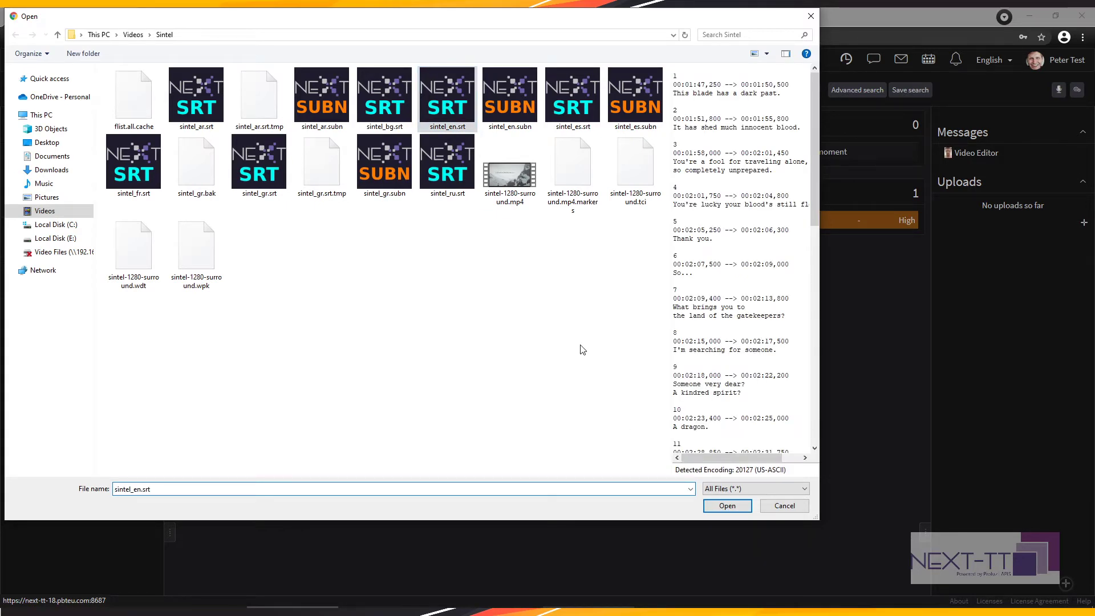
click(728, 507)
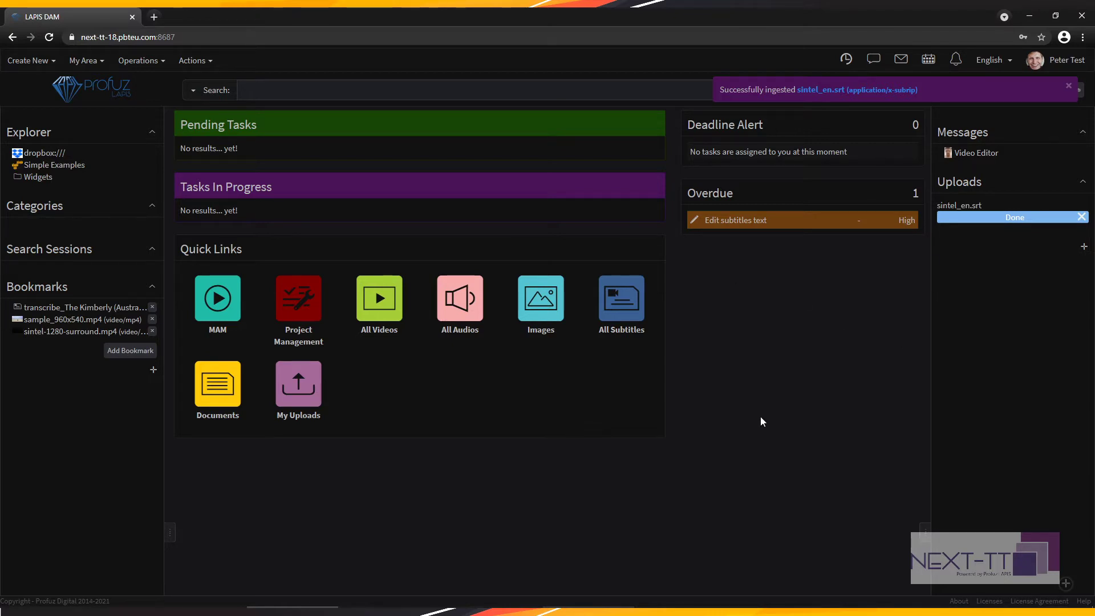
- Open sintel_en.srt from My Uploads and start a new subtitle suite for it
click(308, 388)
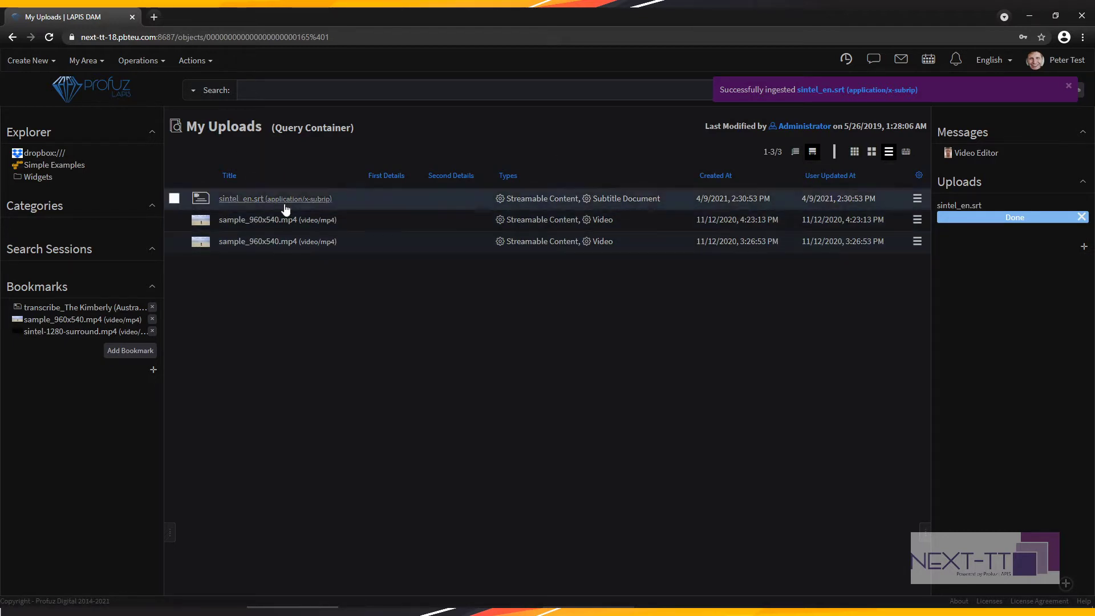
click(234, 201)
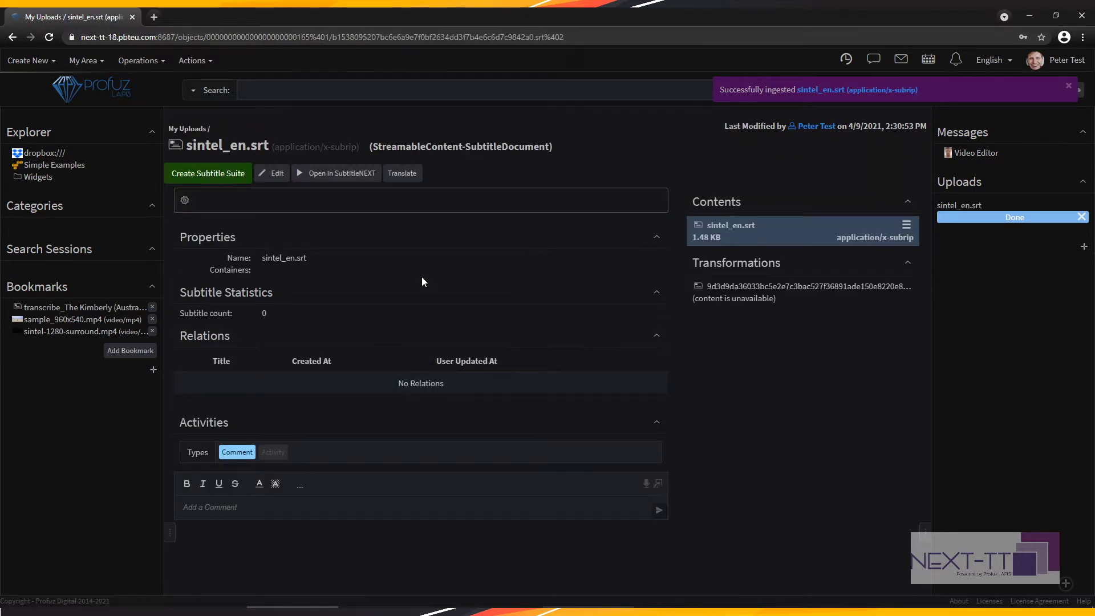
click(210, 176)
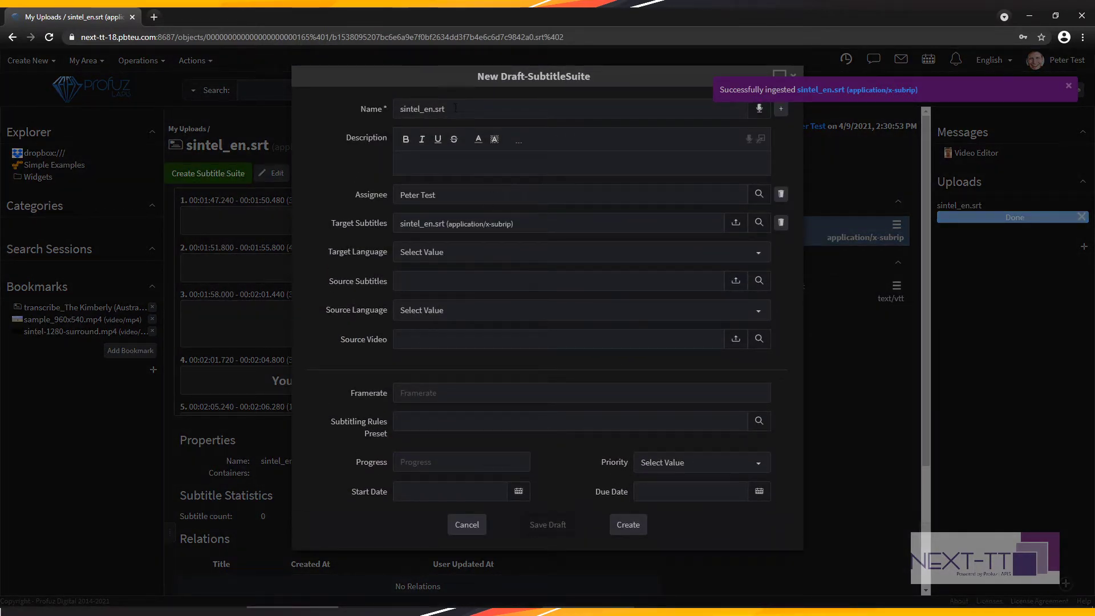
drag(455, 109, 391, 102)
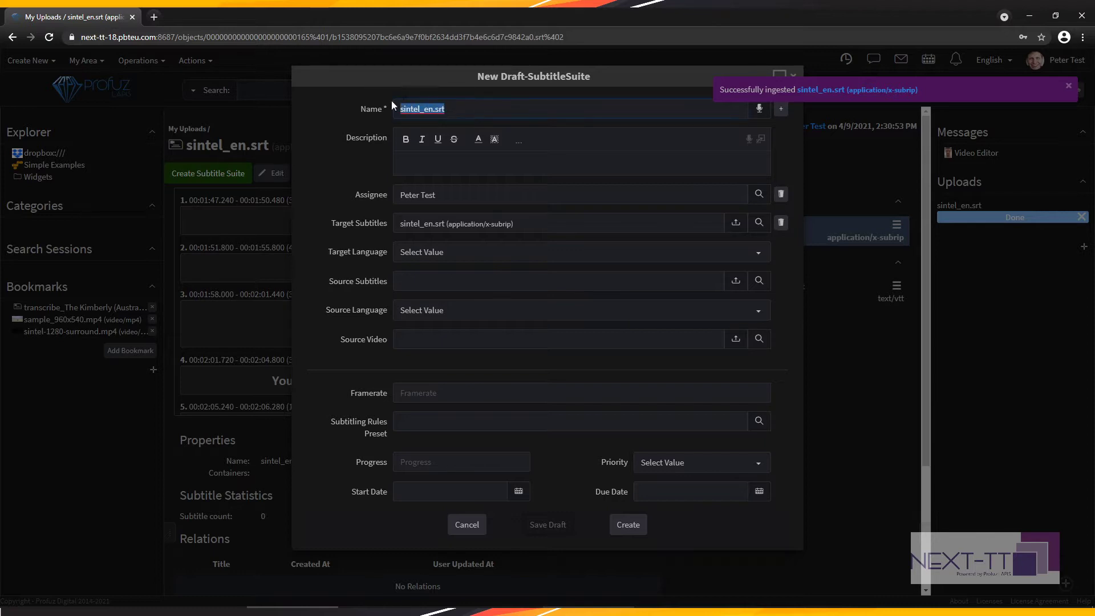
click(419, 157)
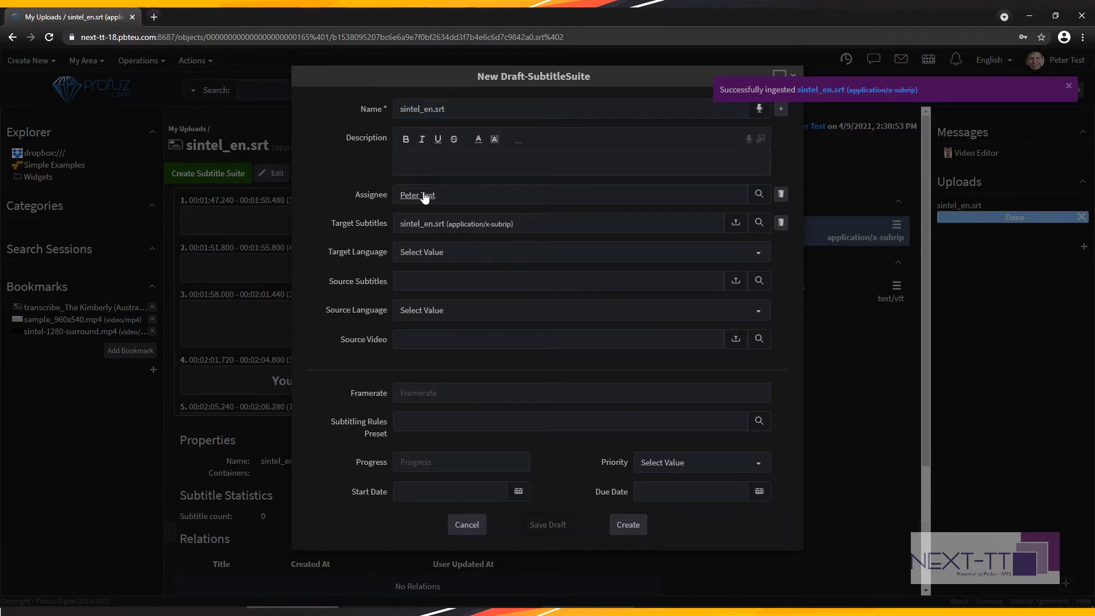
mouse_move(417, 197)
drag(327, 251, 382, 340)
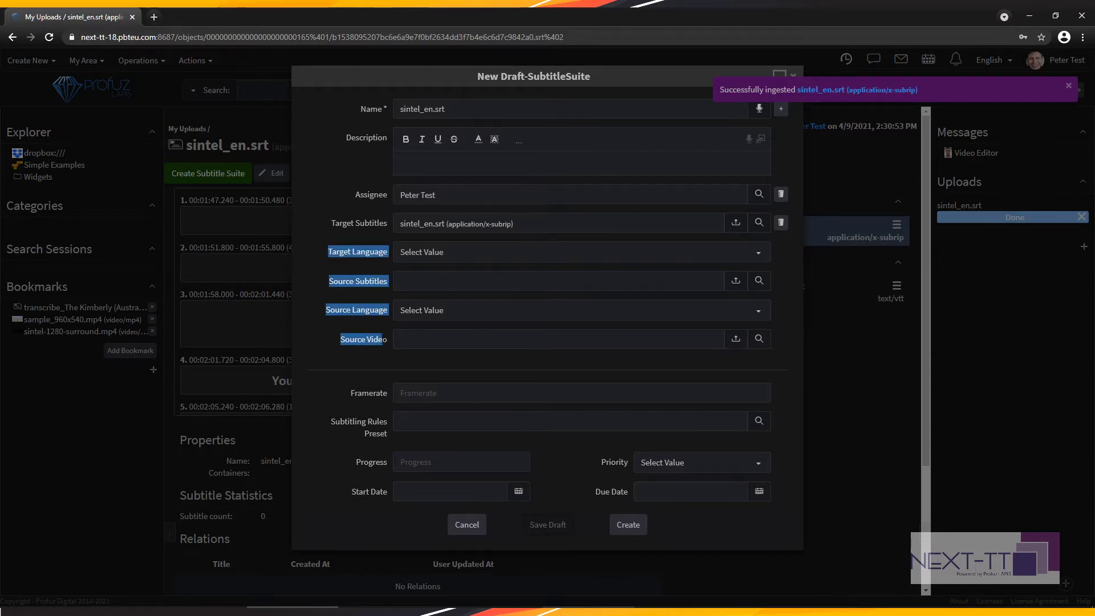
click(382, 340)
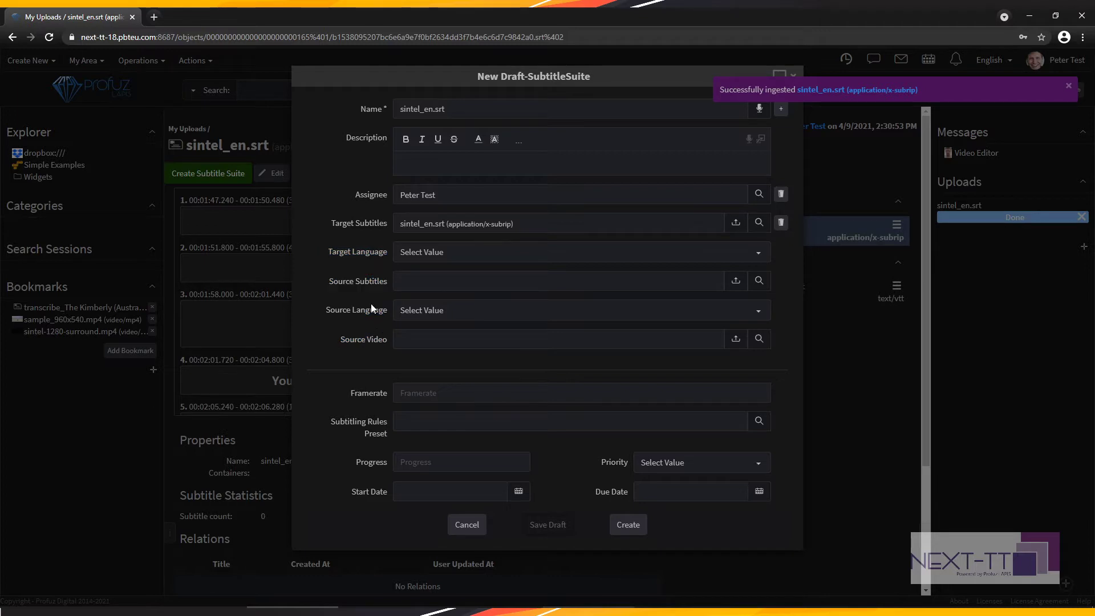
- Set the suite's framerate to 25 and its subtitling rules preset to Client 1 Rules
double_click(370, 393)
click(411, 393)
text(25)
click(386, 399)
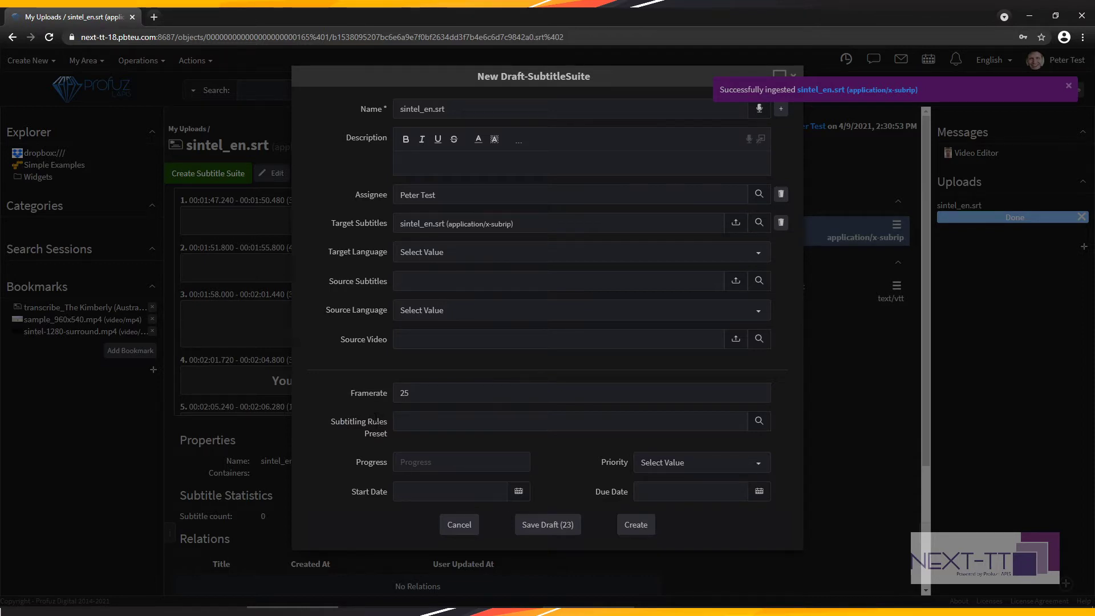
click(423, 421)
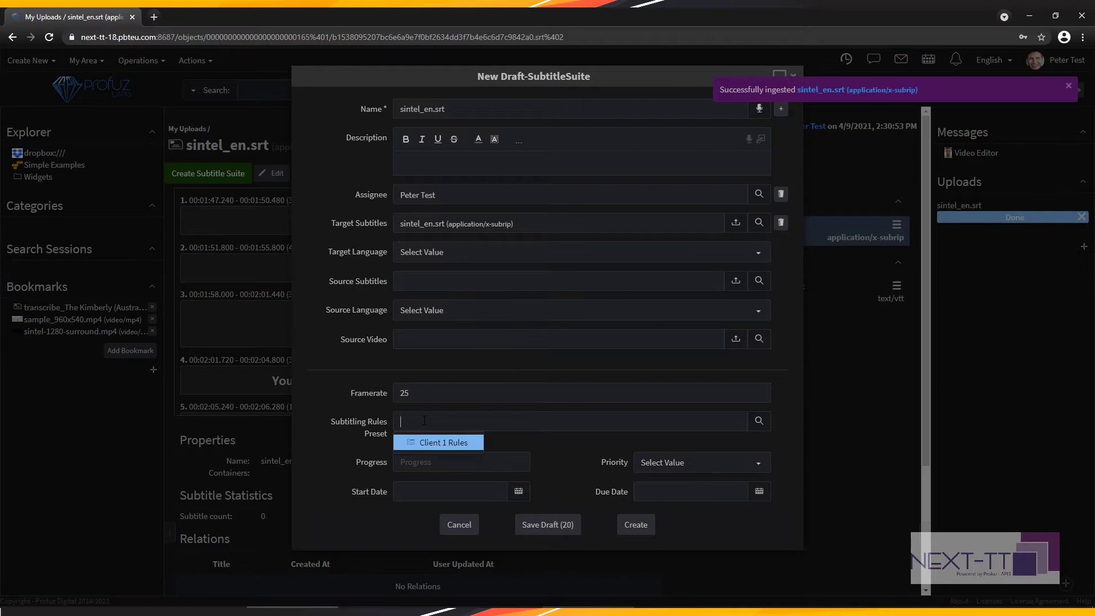
click(455, 446)
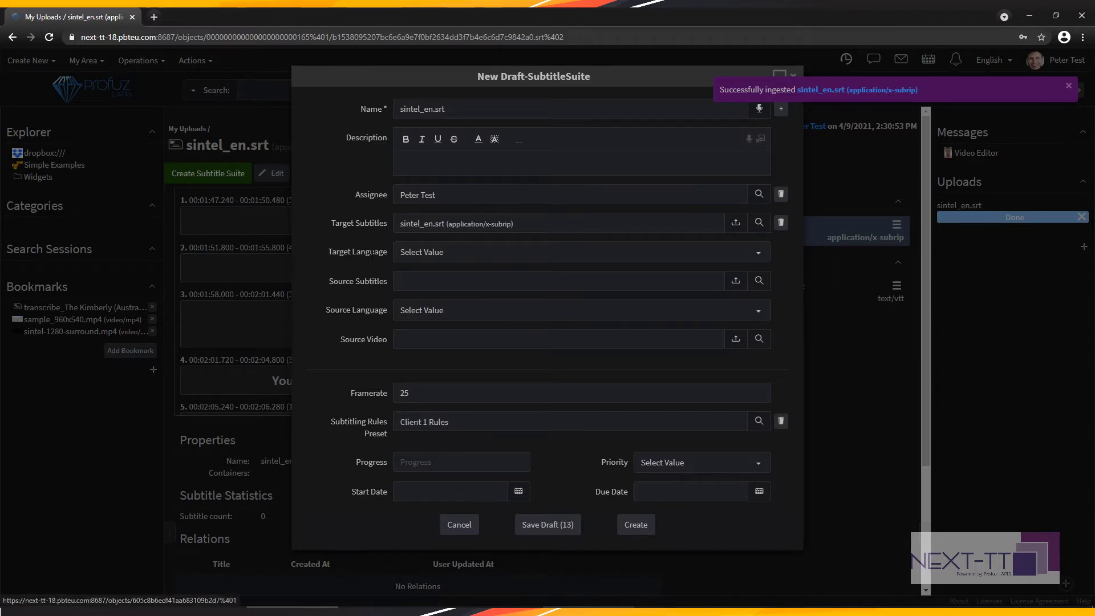
- Set the target language to English (en) and the source language to Spanish (es), and create the subtitle suite
click(418, 254)
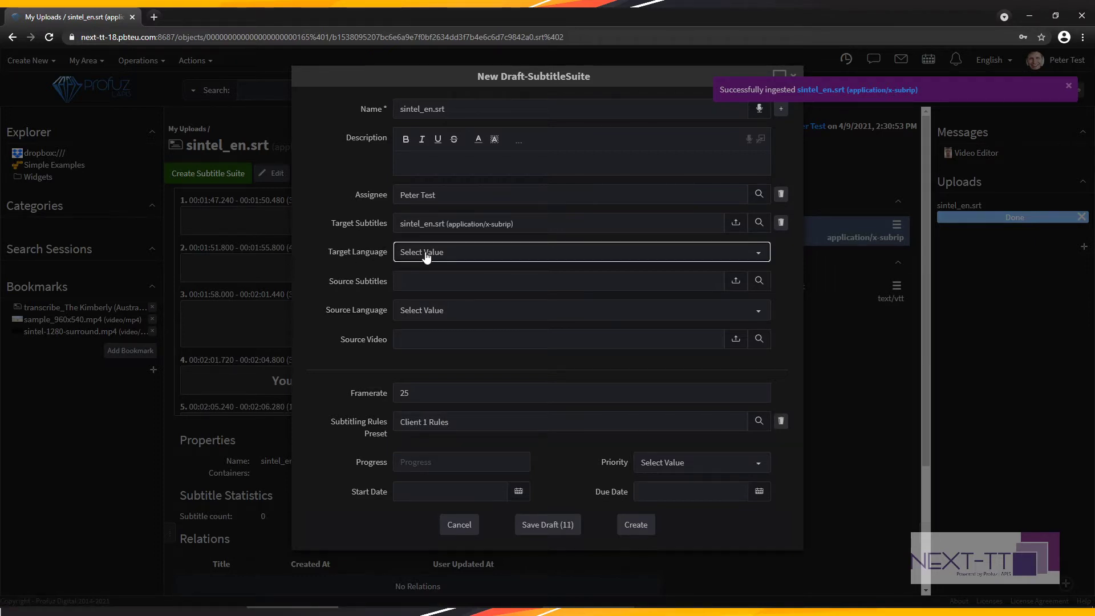
text(en)
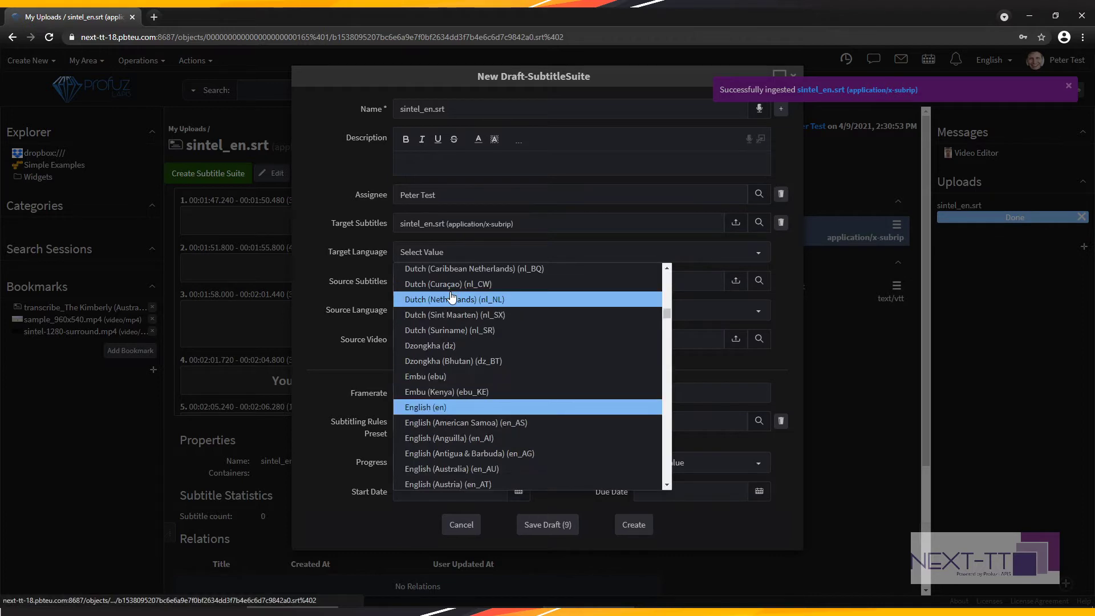
click(422, 402)
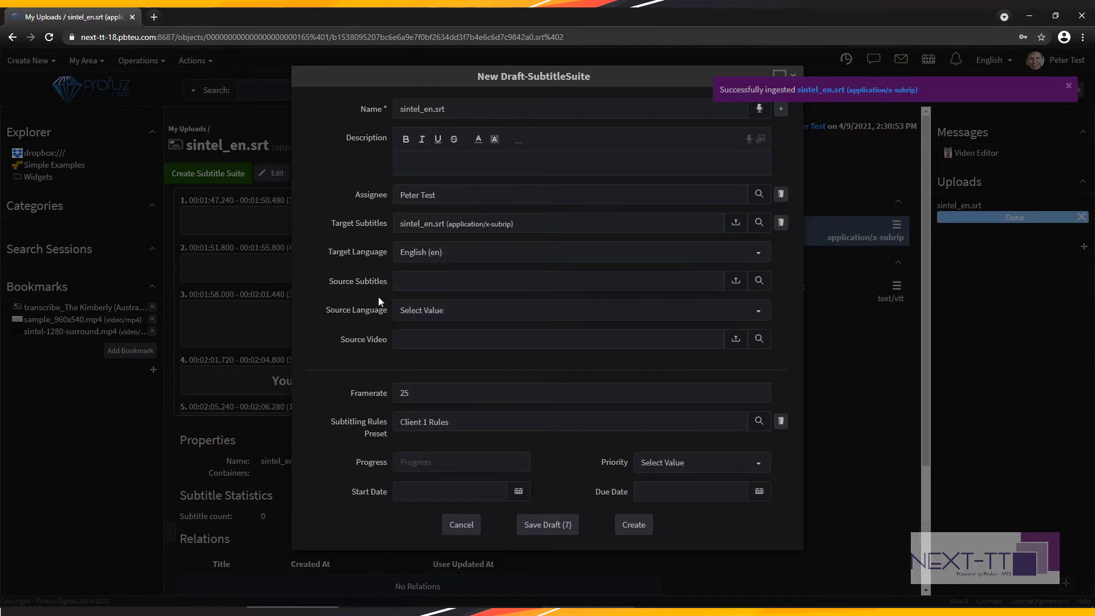
click(442, 314)
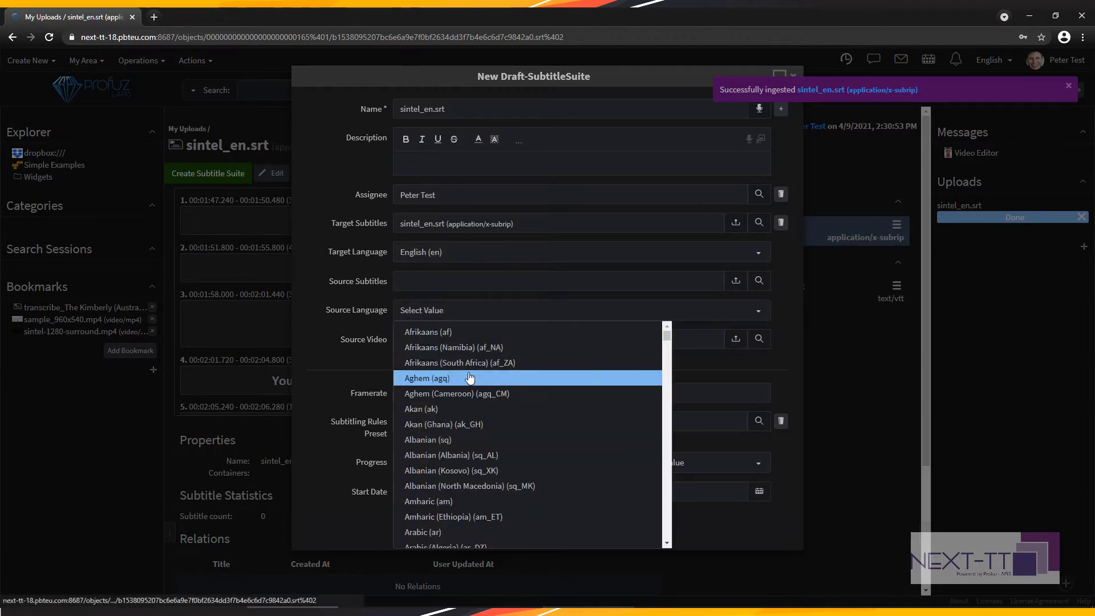
text(sp)
click(449, 437)
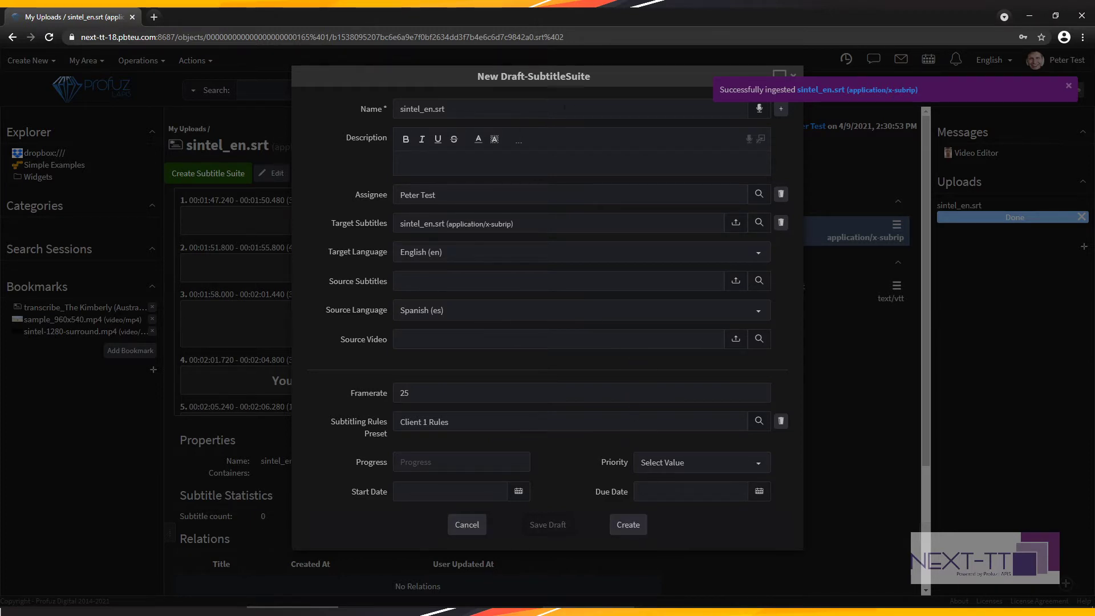
click(630, 523)
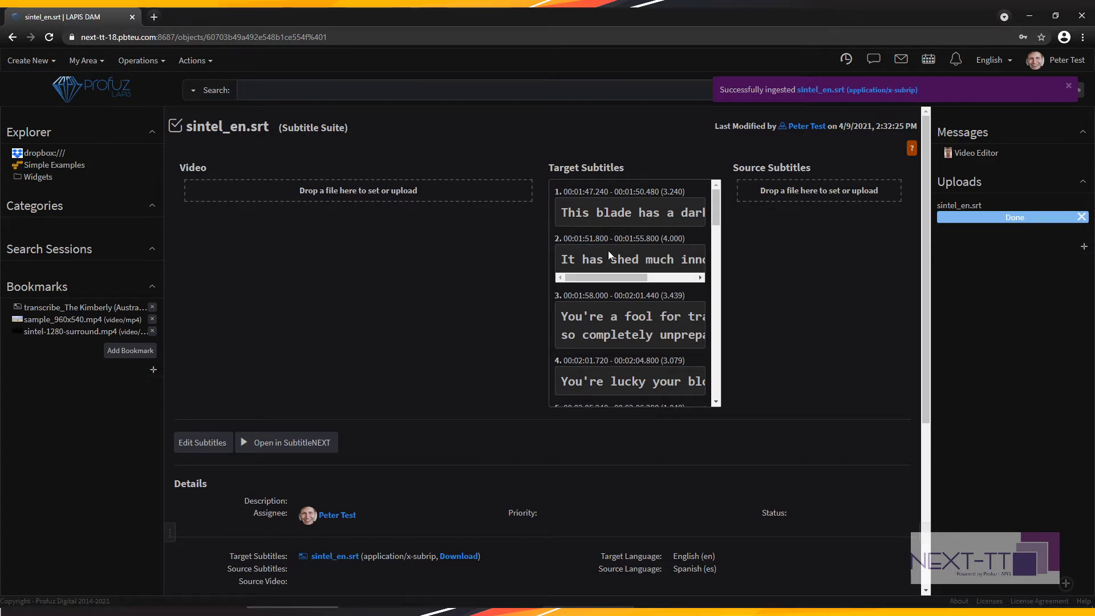
- View the guided help for the video and target subtitles areas, and review the suite's details
click(913, 150)
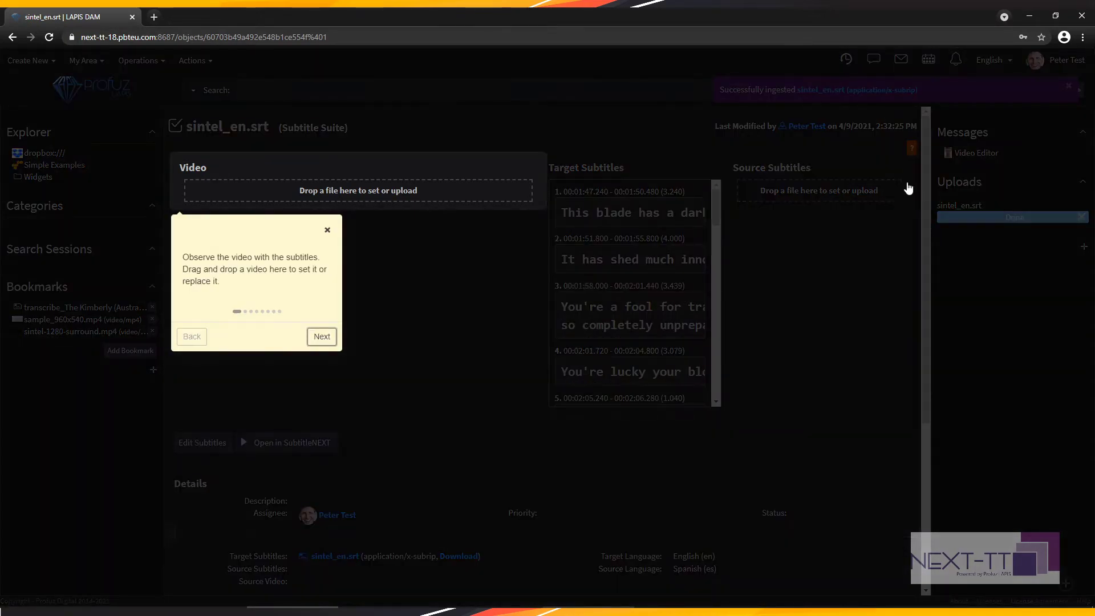
click(323, 337)
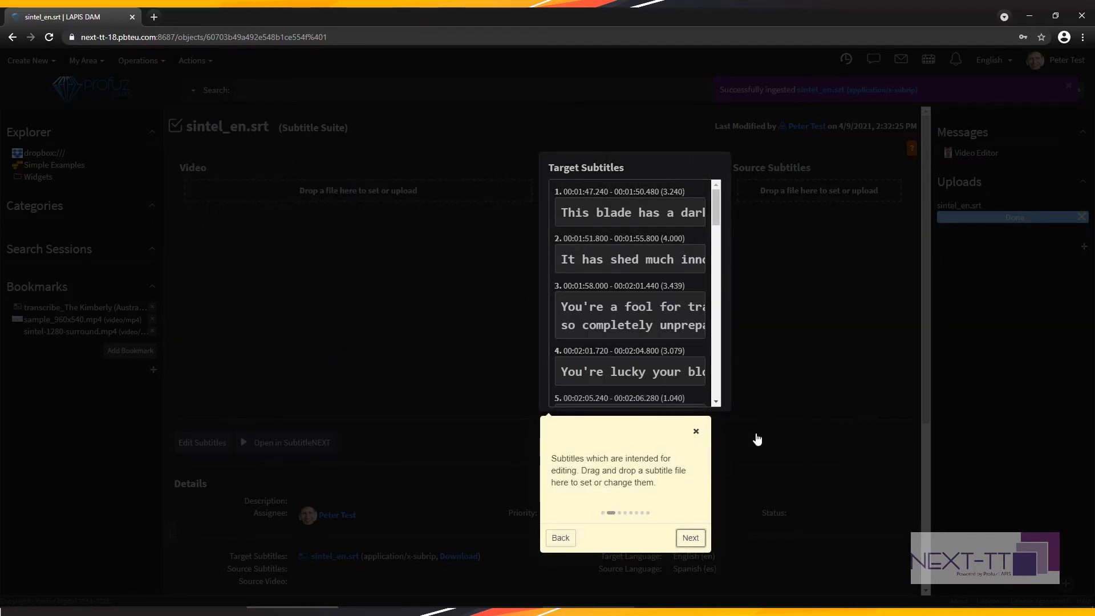
click(697, 432)
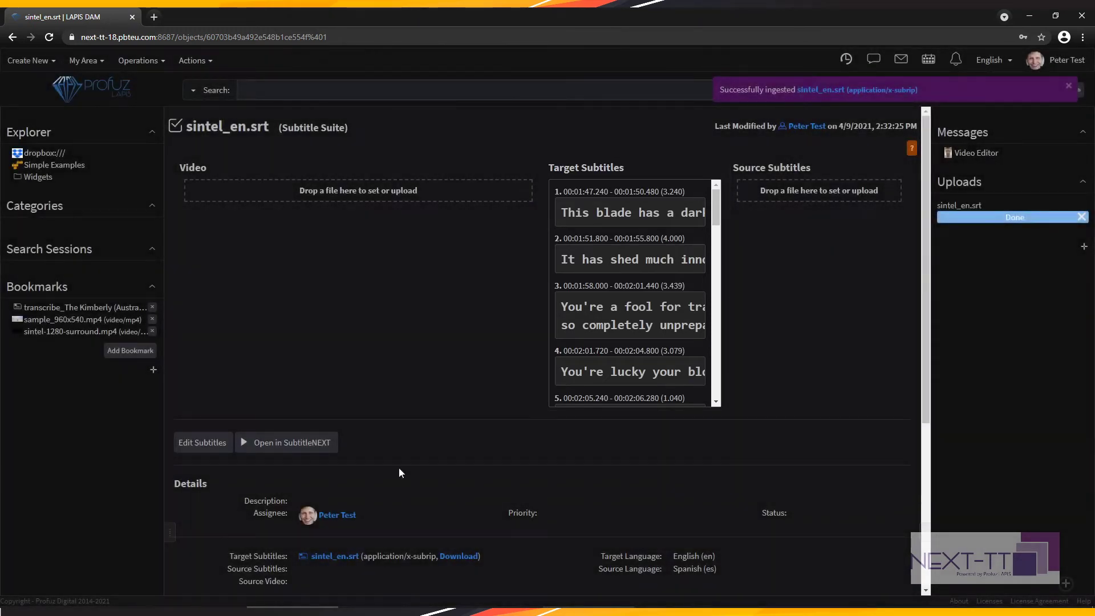
scroll(453, 401, down, 2)
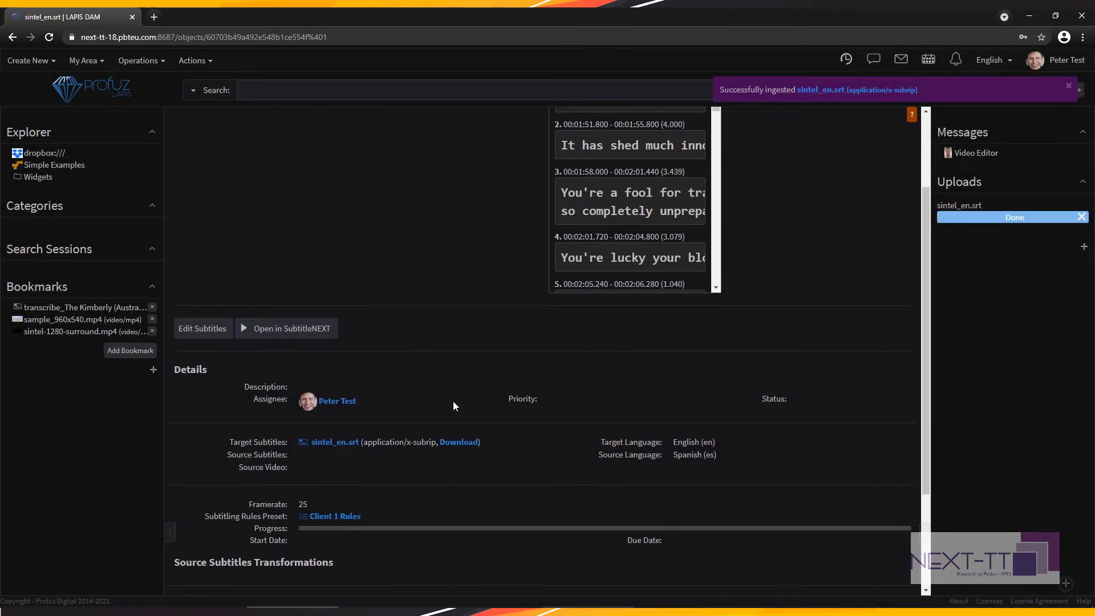
scroll(453, 402, up, 2)
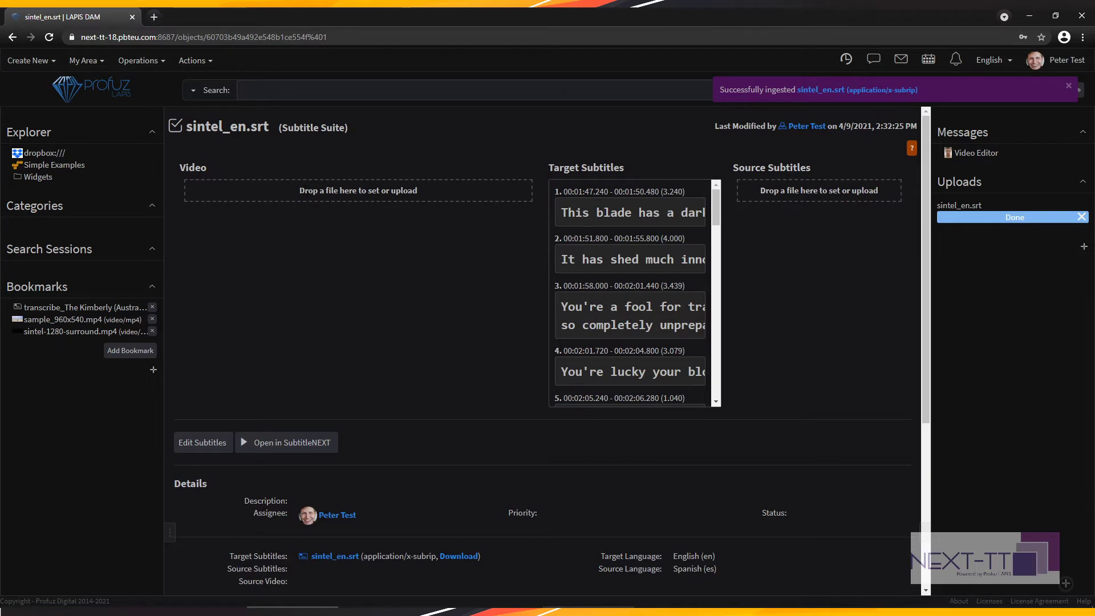
drag(299, 190, 422, 193)
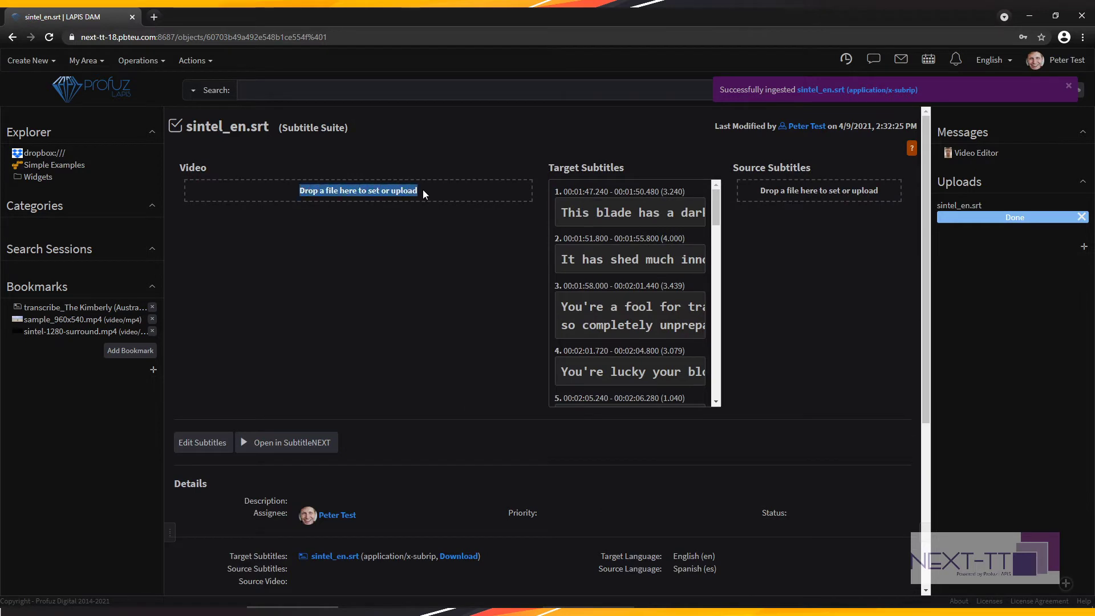
click(408, 278)
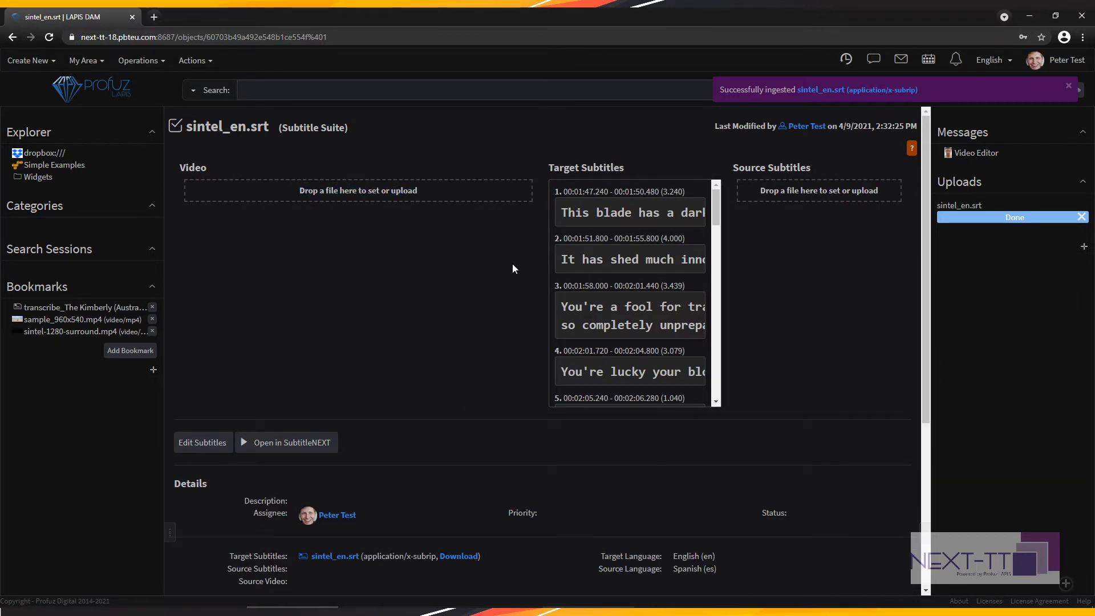
click(138, 60)
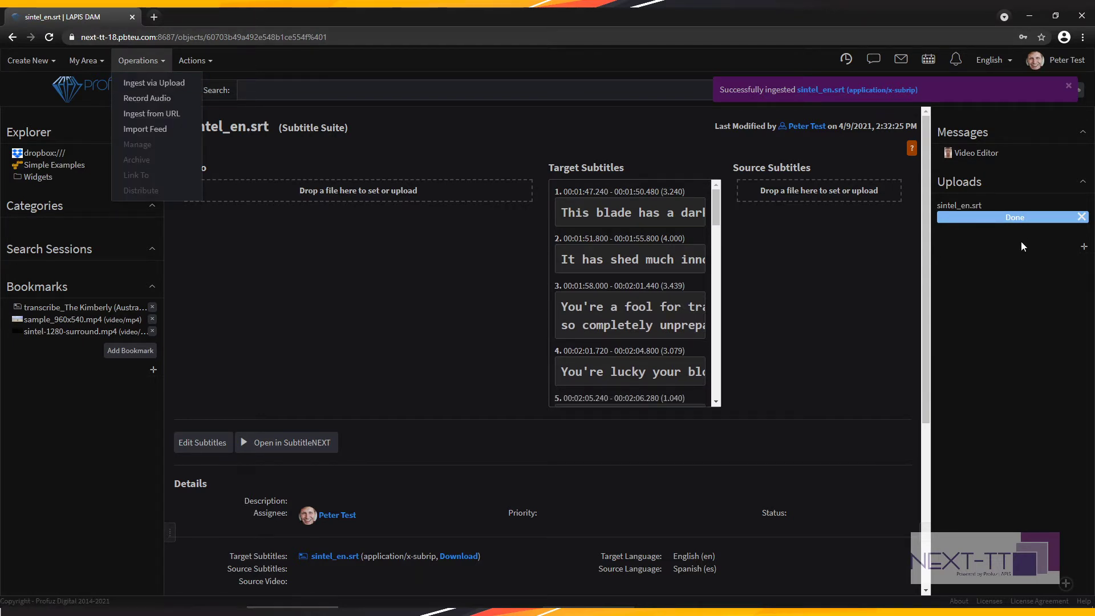
click(1002, 228)
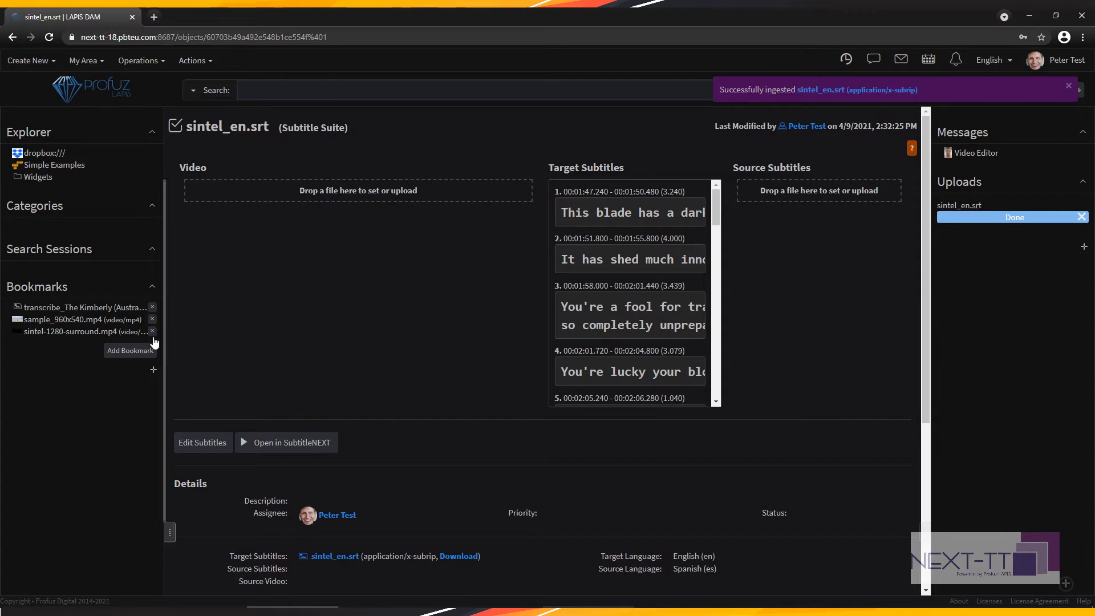
- Set the bookmarked sintel-1280-surround.mp4 as the suite's video and preview it with subtitles at about 3:50
drag(92, 331, 359, 188)
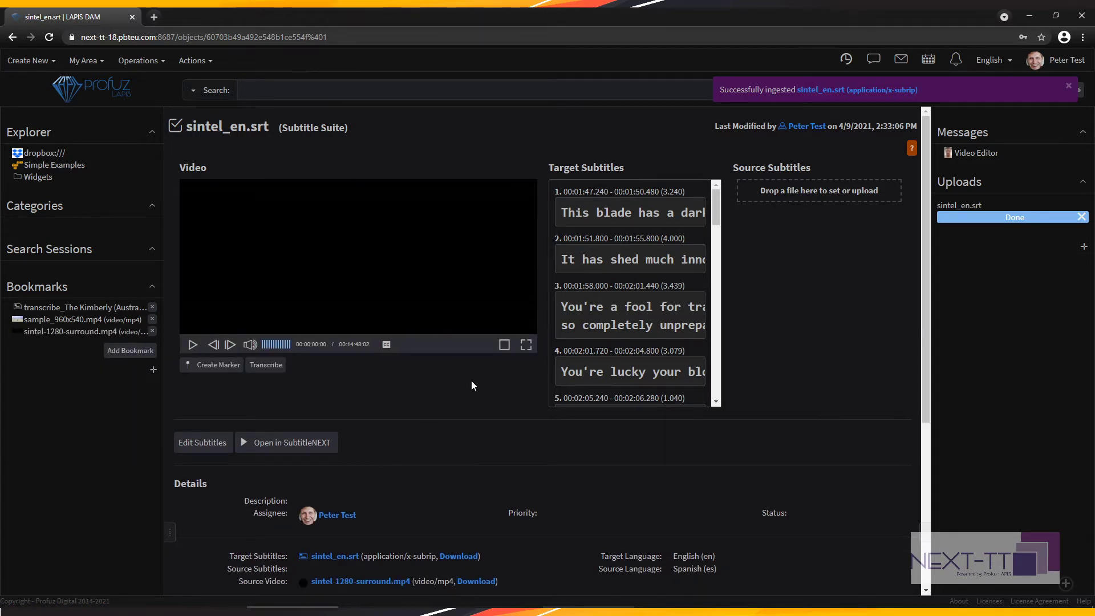
click(423, 255)
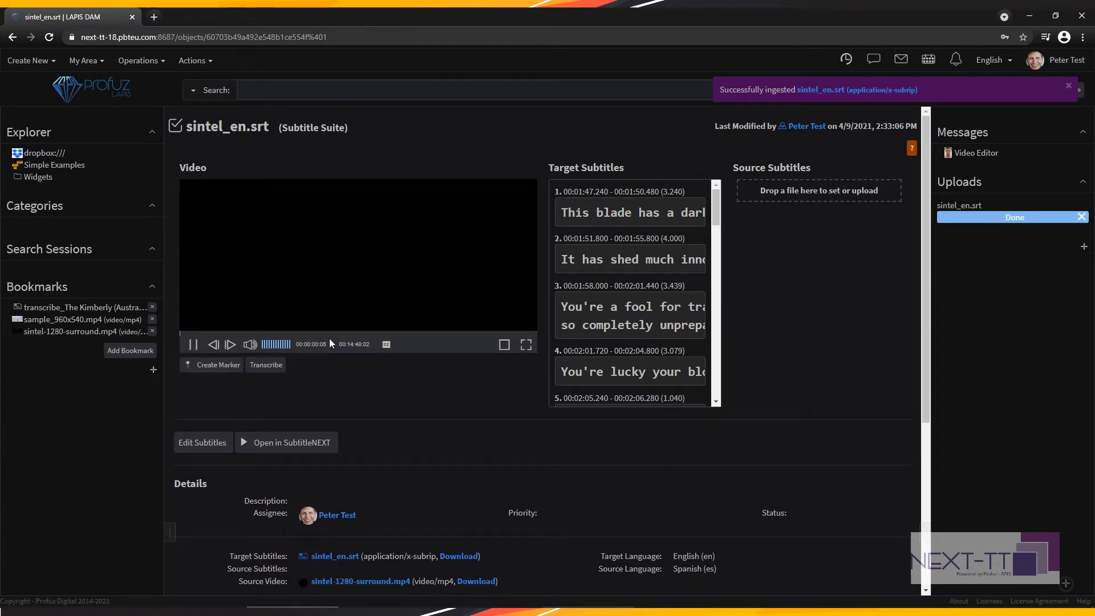
click(272, 333)
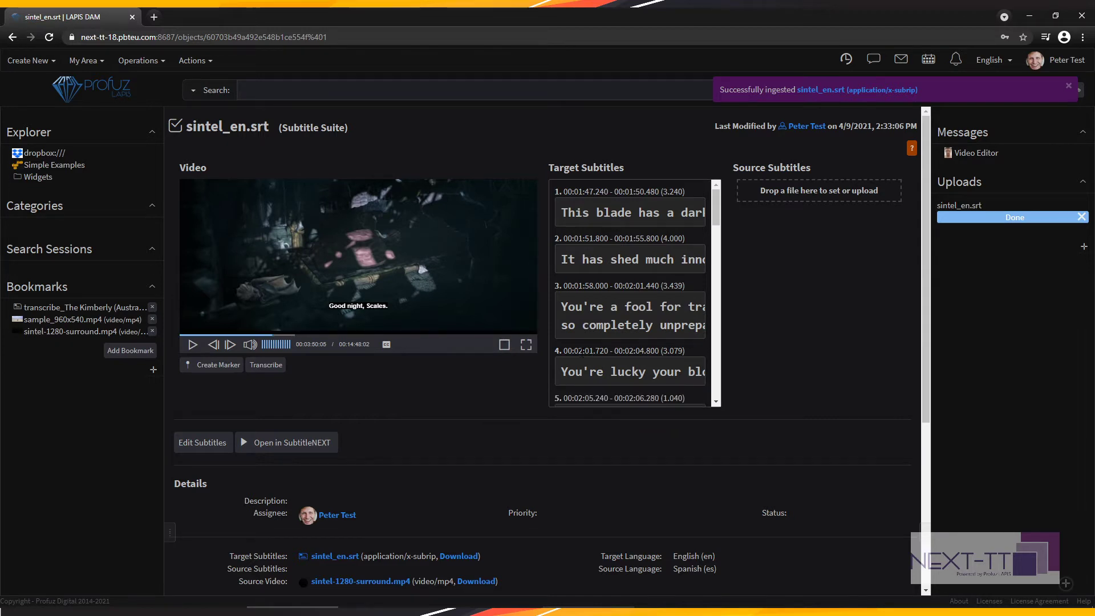
- Open the suite's target subtitles for editing and dismiss the ingest notification
click(216, 445)
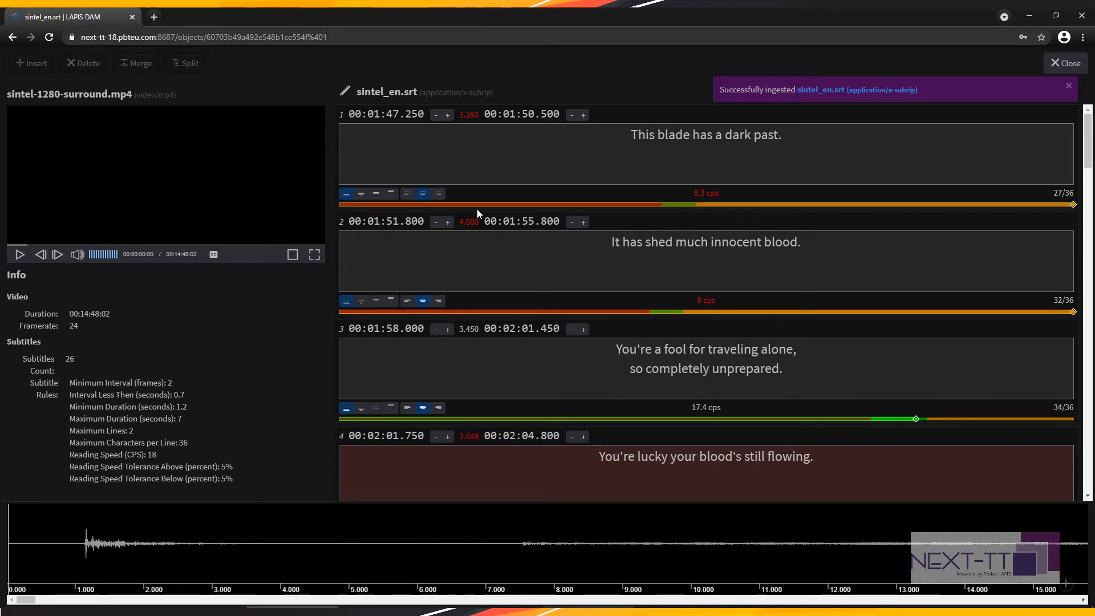
click(1068, 86)
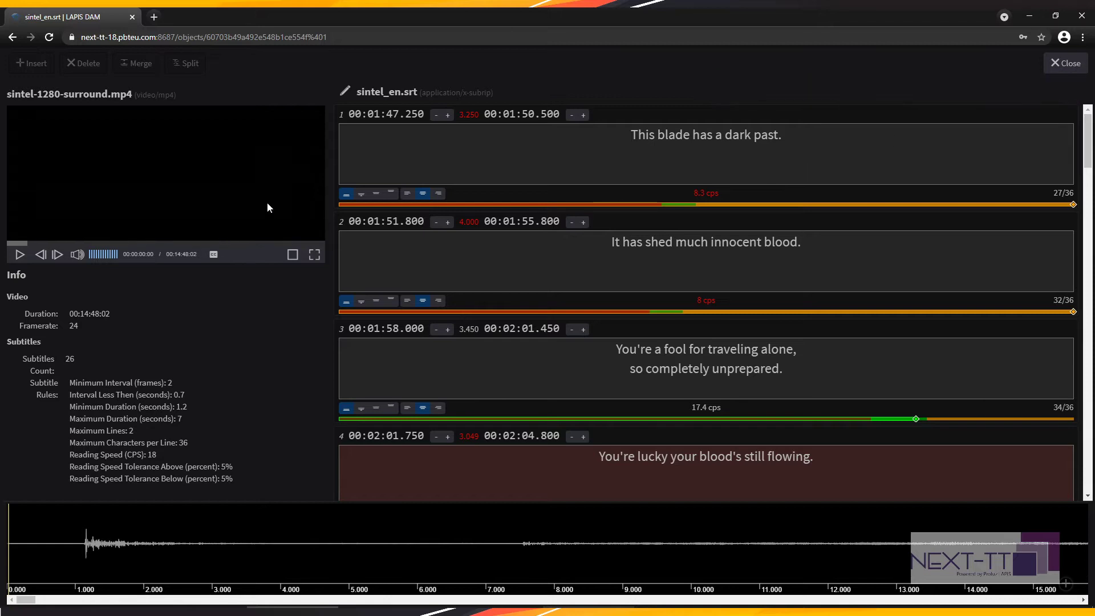
- Play the video briefly from the beginning, and zoom the waveform timeline out to bring the first subtitle blocks into view
click(243, 178)
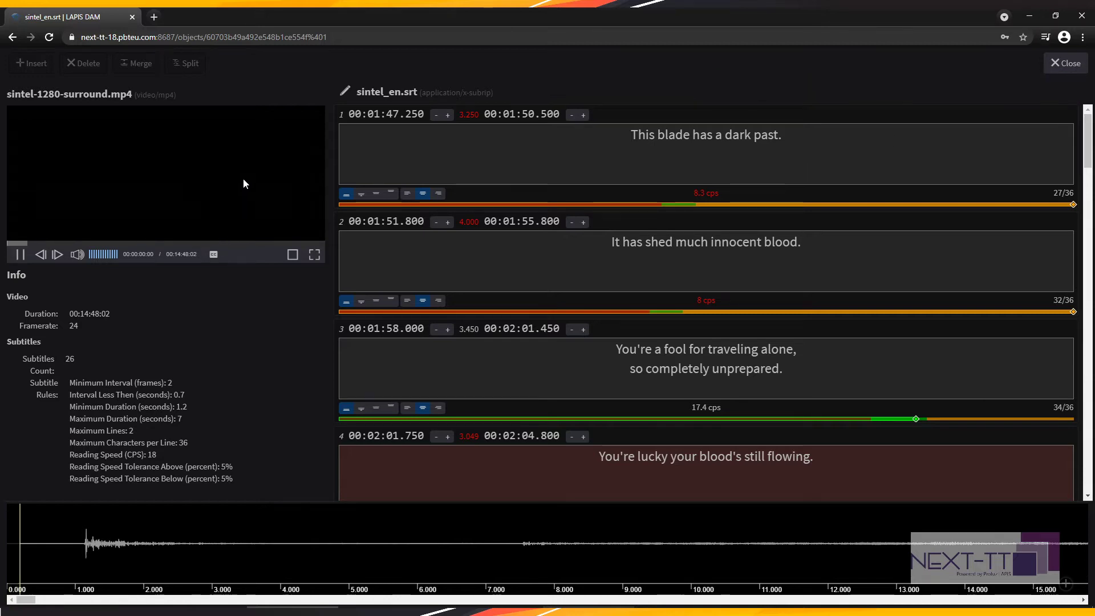
click(200, 186)
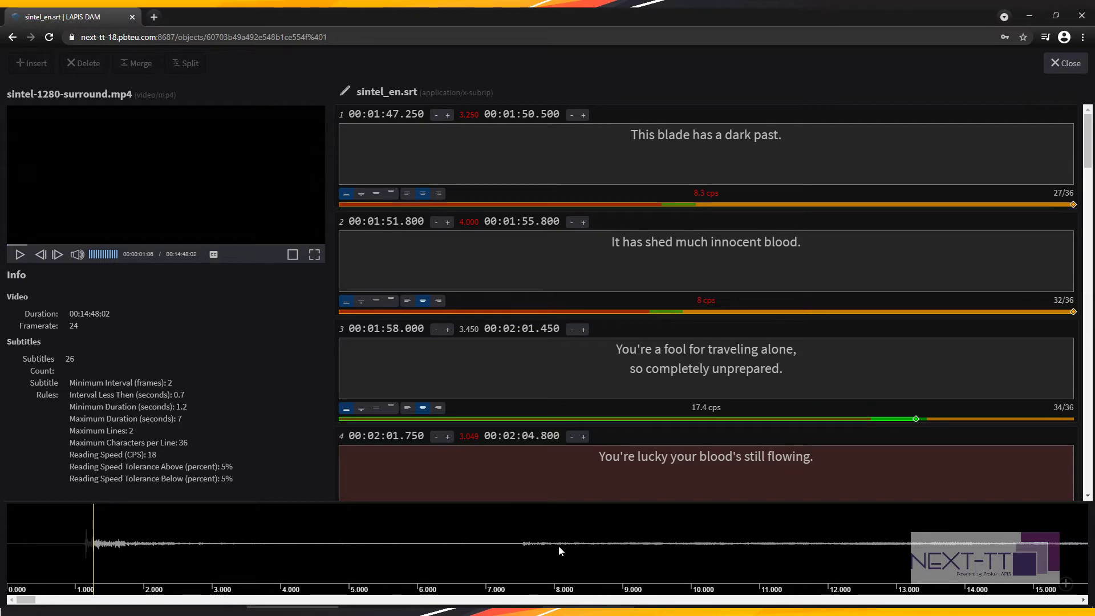
scroll(559, 545, down, 2)
scroll(559, 546, down, 5)
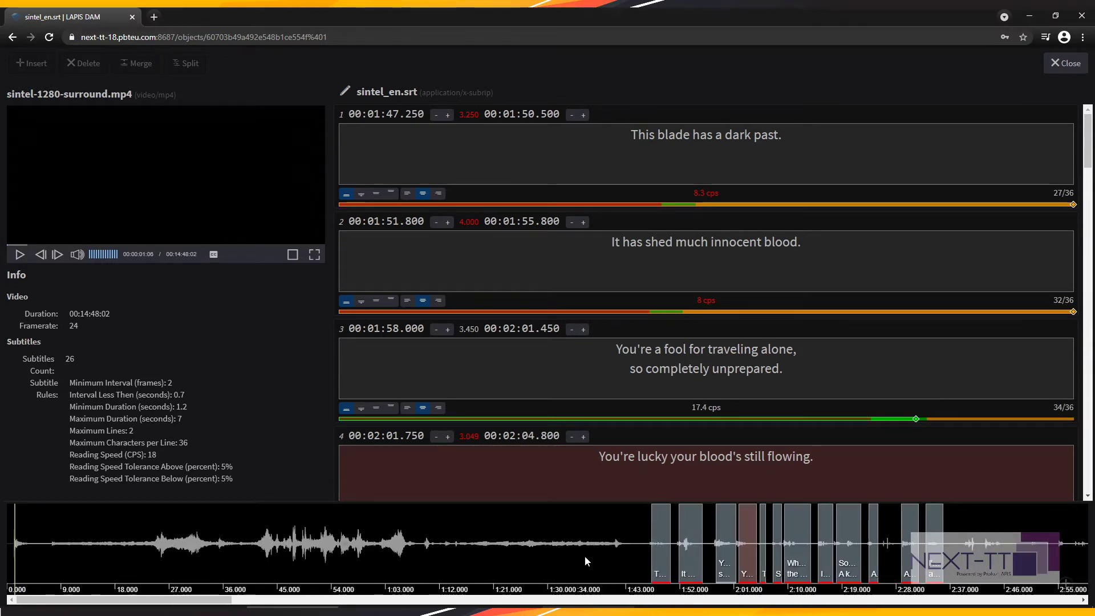
scroll(602, 547, up, 1)
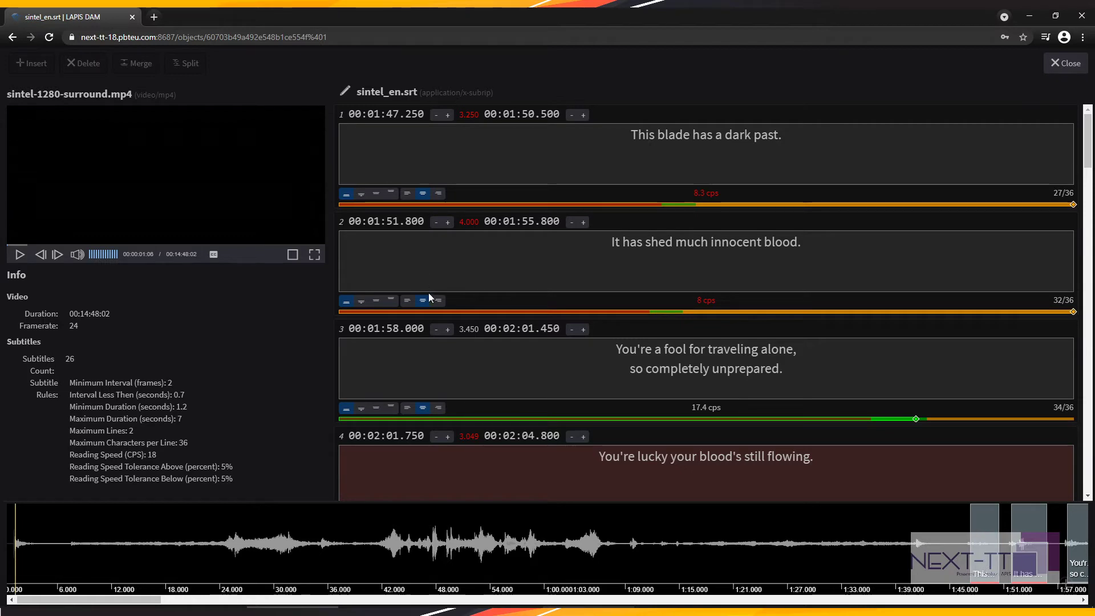
- Widen the video preview area and examine the subtitle count and the full list of subtitle rules
drag(330, 210, 440, 211)
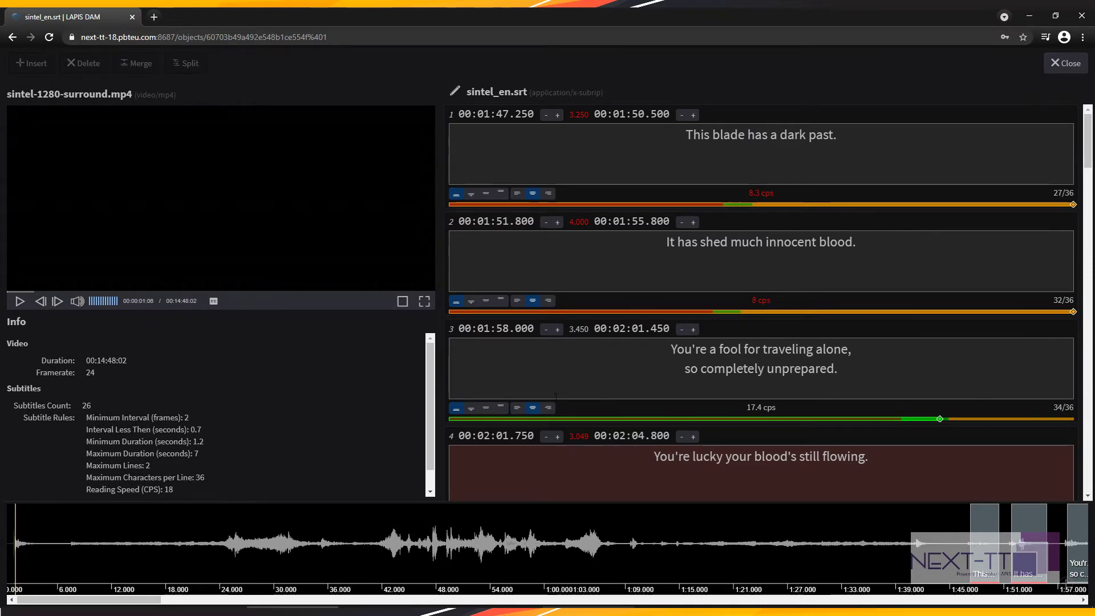
drag(13, 405, 245, 491)
click(244, 468)
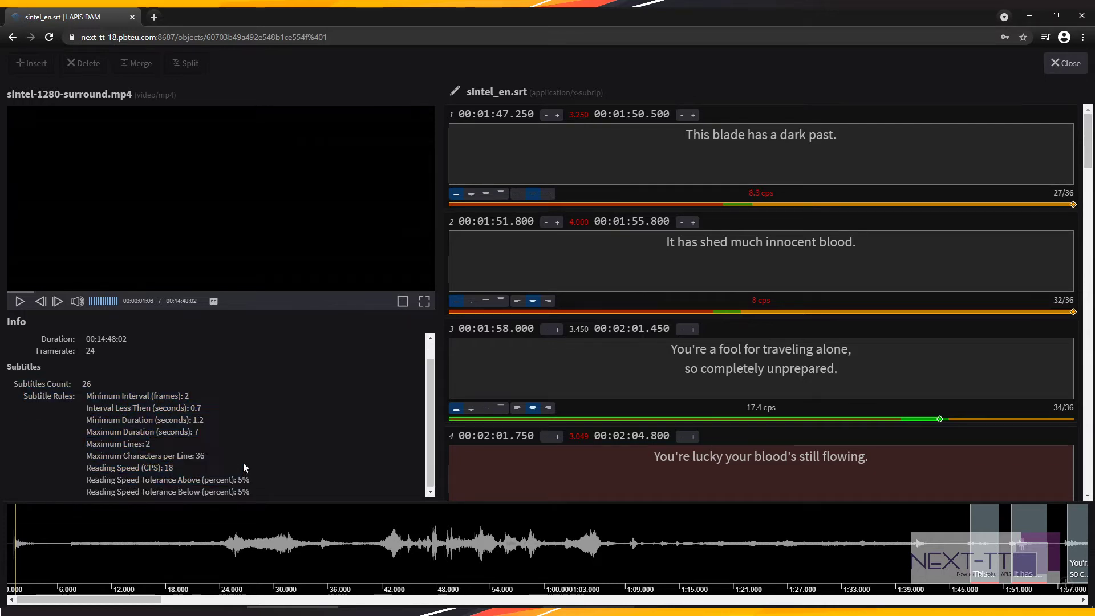
drag(84, 395, 274, 489)
click(223, 409)
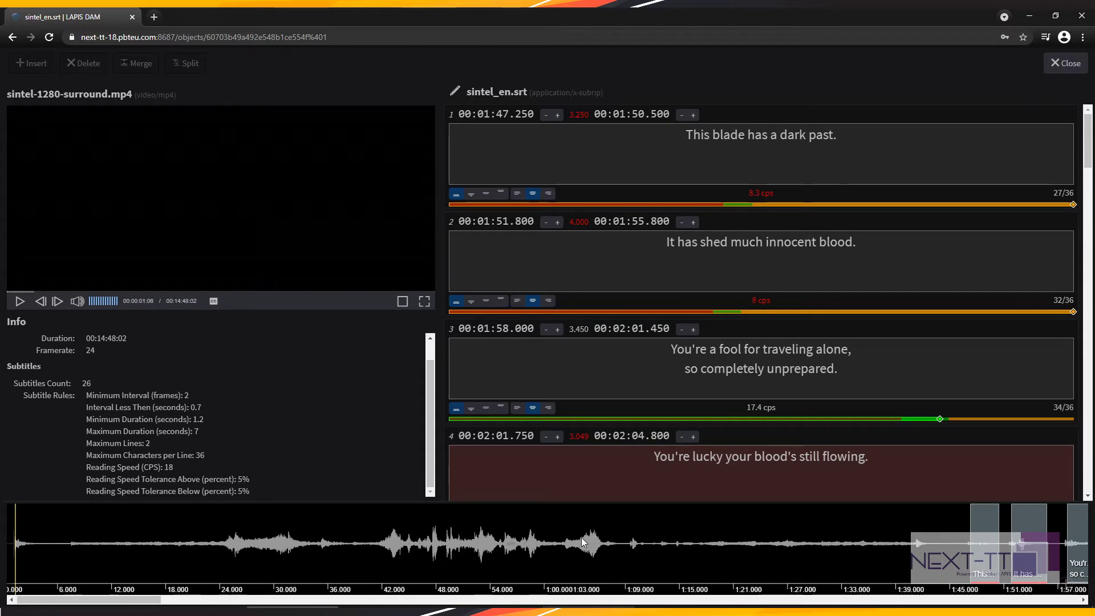
- Create an empty subtitle on the waveform from about 00:01:00.750 to 00:01:15.747, and delete it
click(552, 537)
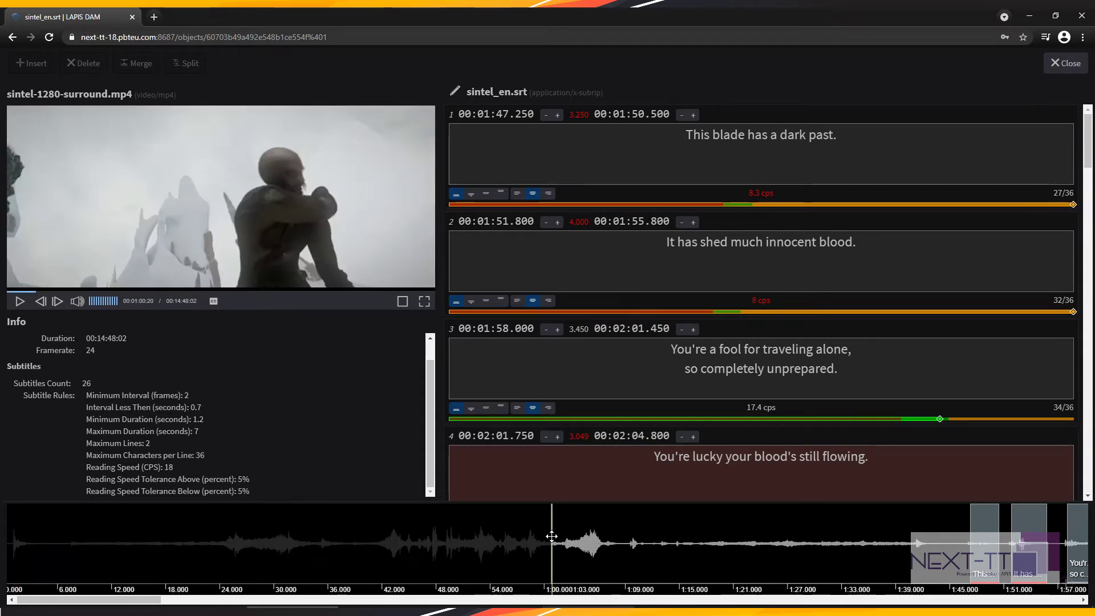
drag(551, 536, 689, 536)
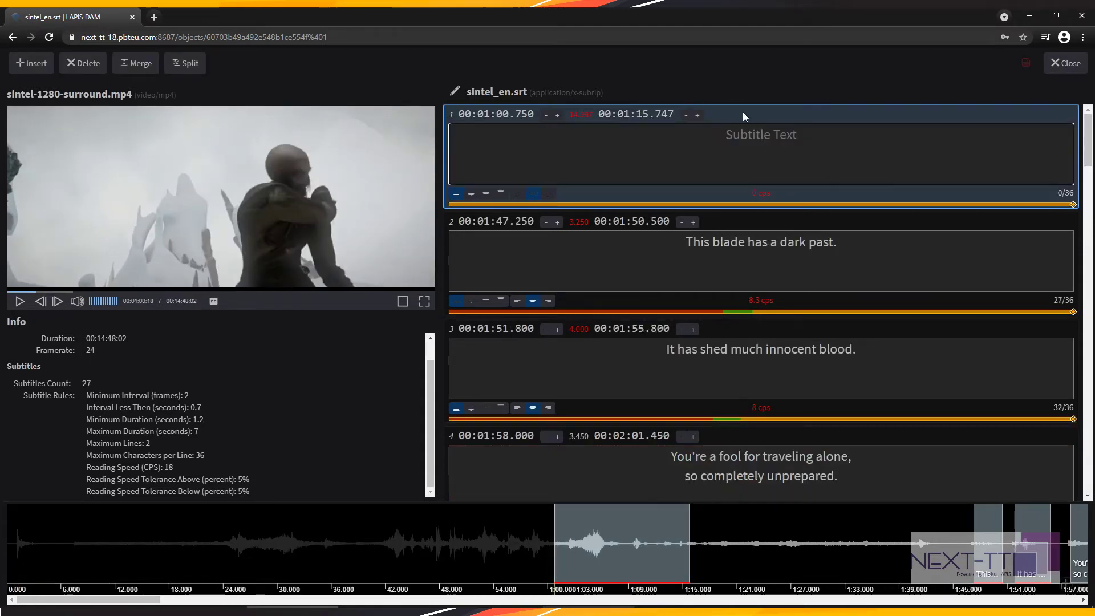
click(747, 142)
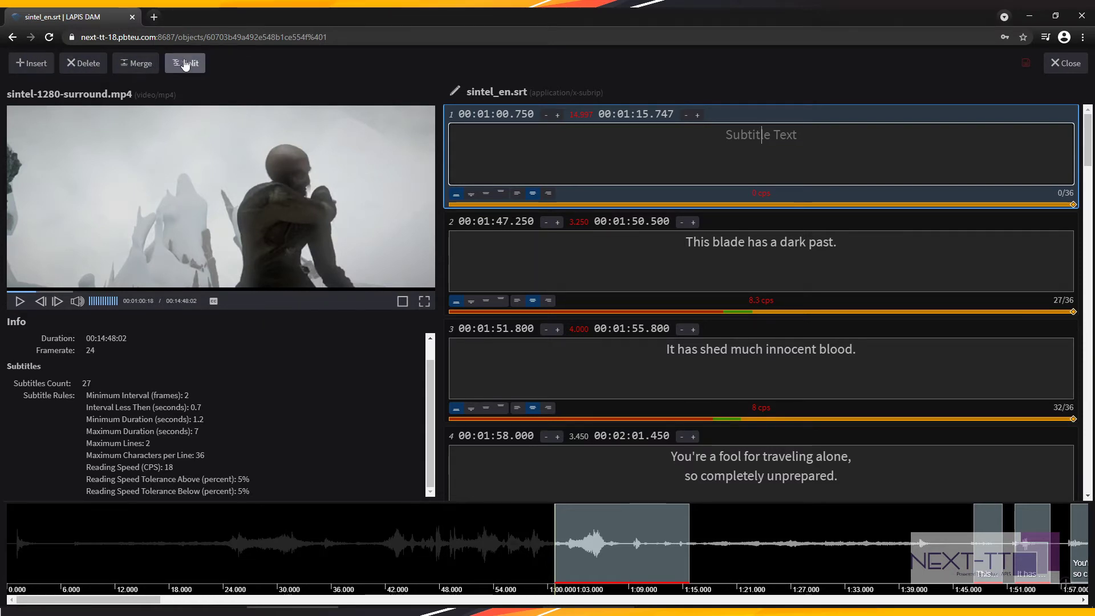
click(90, 65)
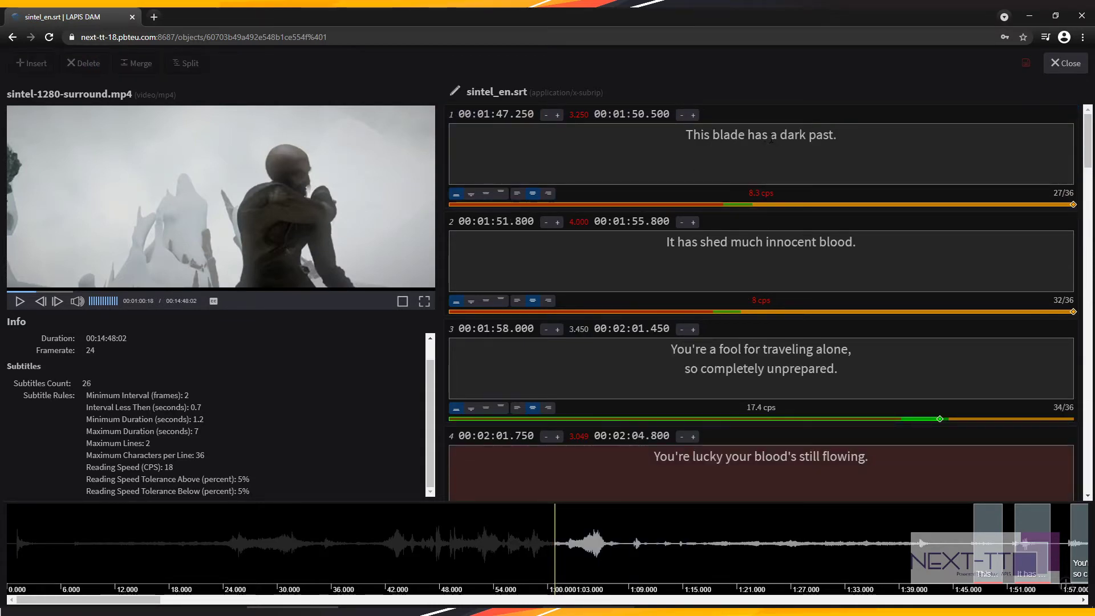
- Split the first subtitle after "This blade has" and merge the two parts back into one
click(775, 183)
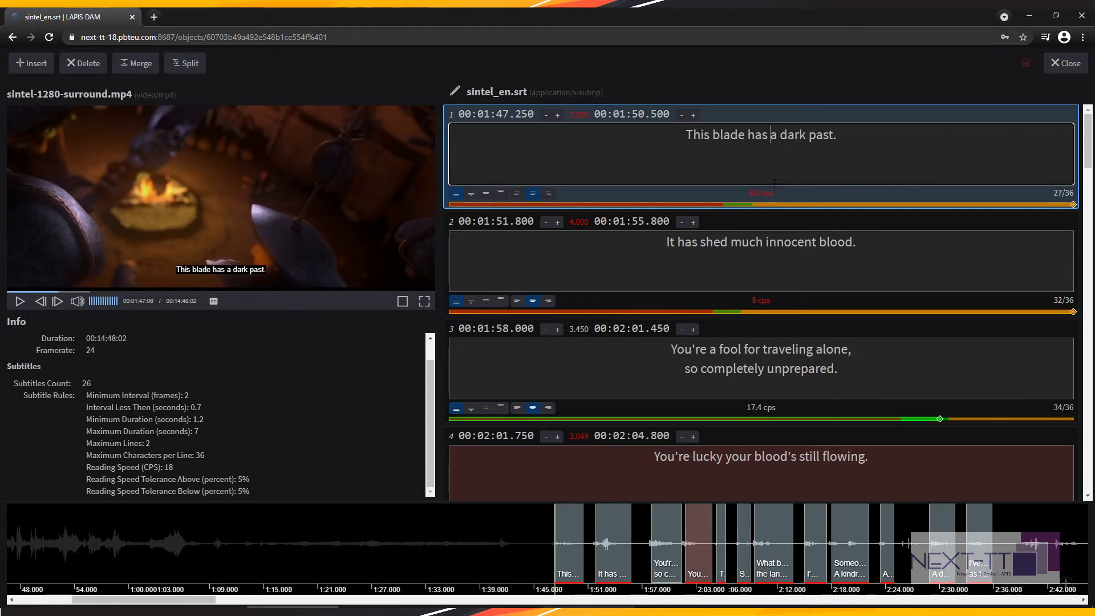
click(190, 65)
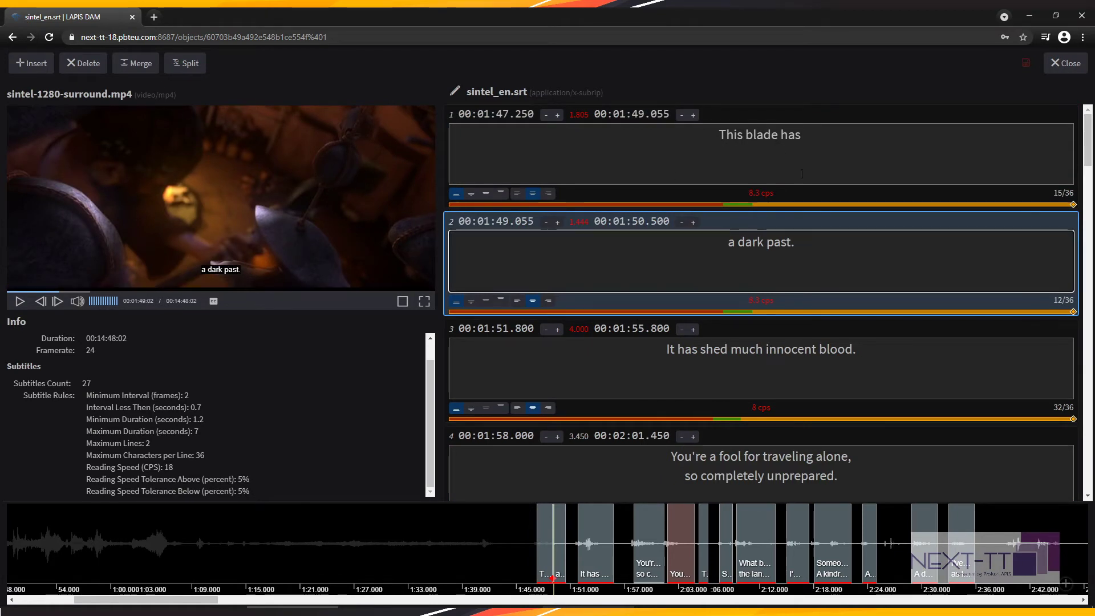
click(801, 153)
click(706, 198)
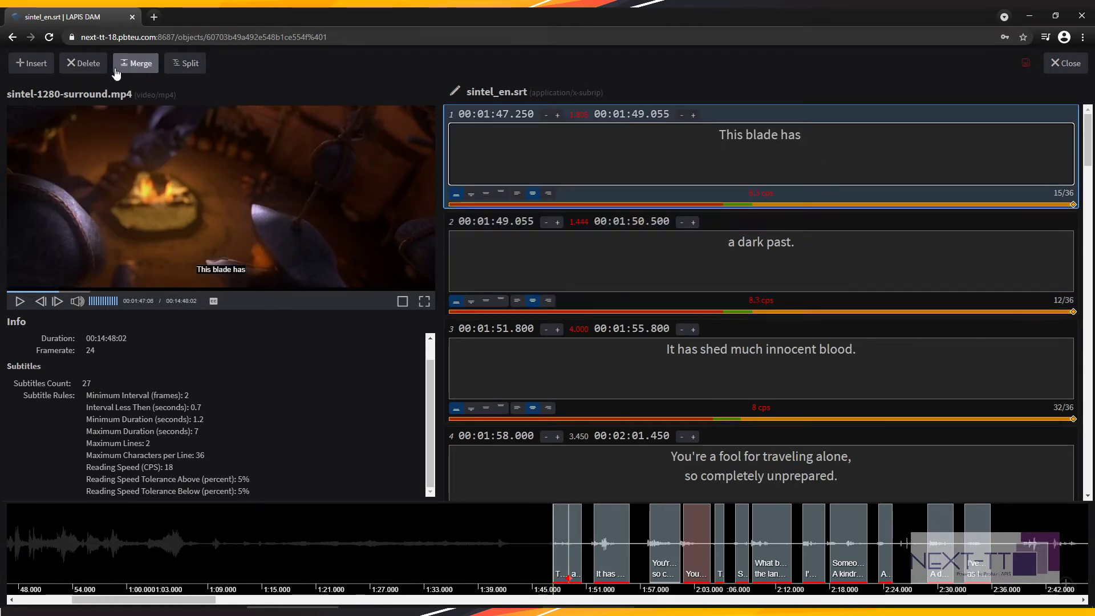
click(135, 62)
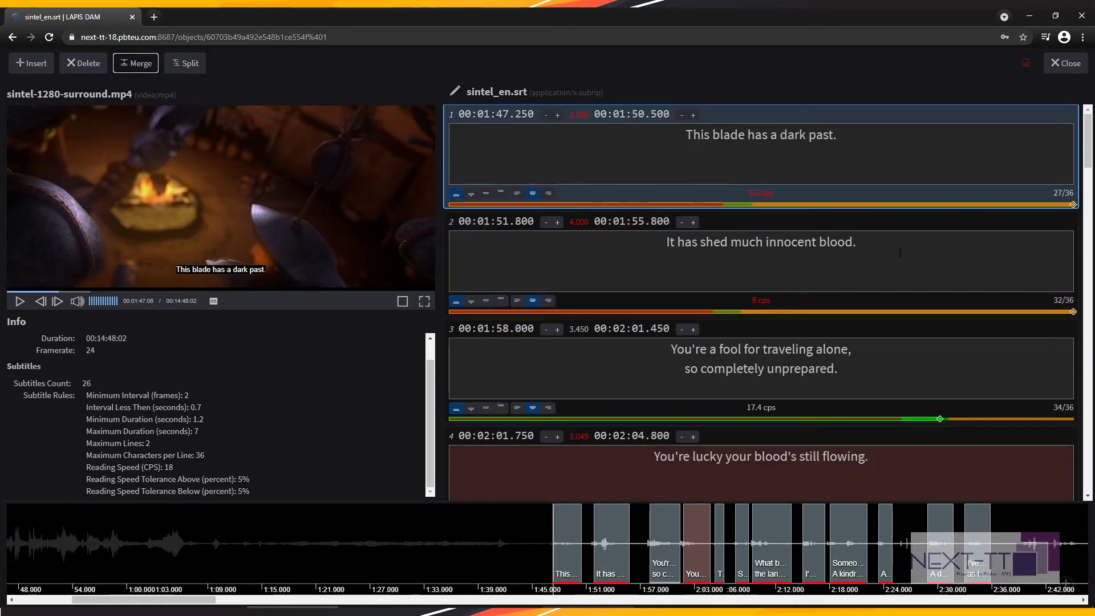
- Insert an empty subtitle after "This blade has a dark past." and merge it back, extending the first subtitle to 00:01:51.700
click(766, 150)
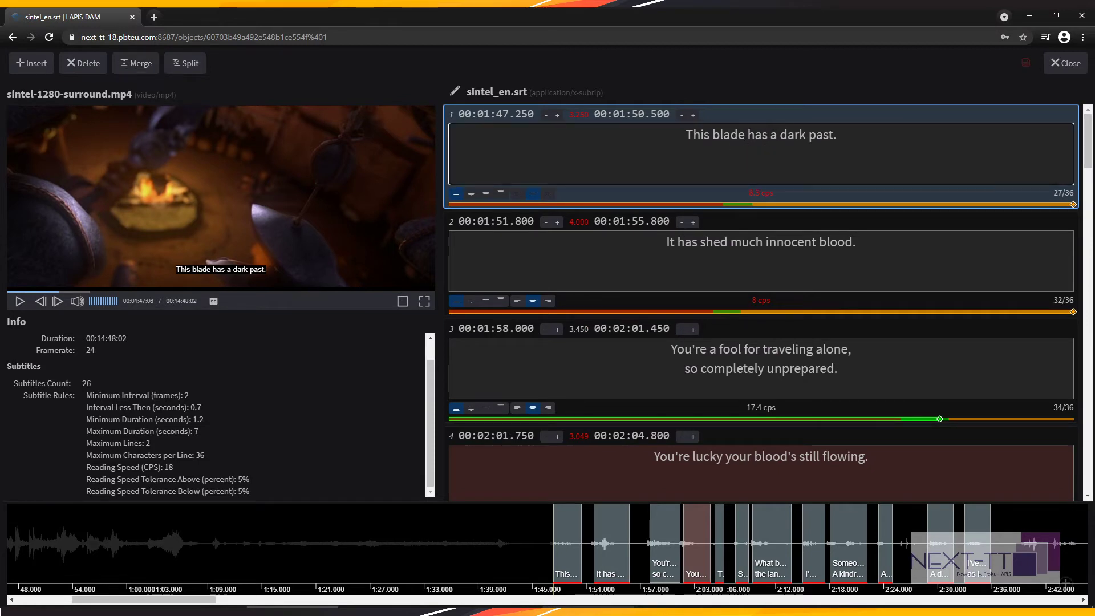
click(45, 68)
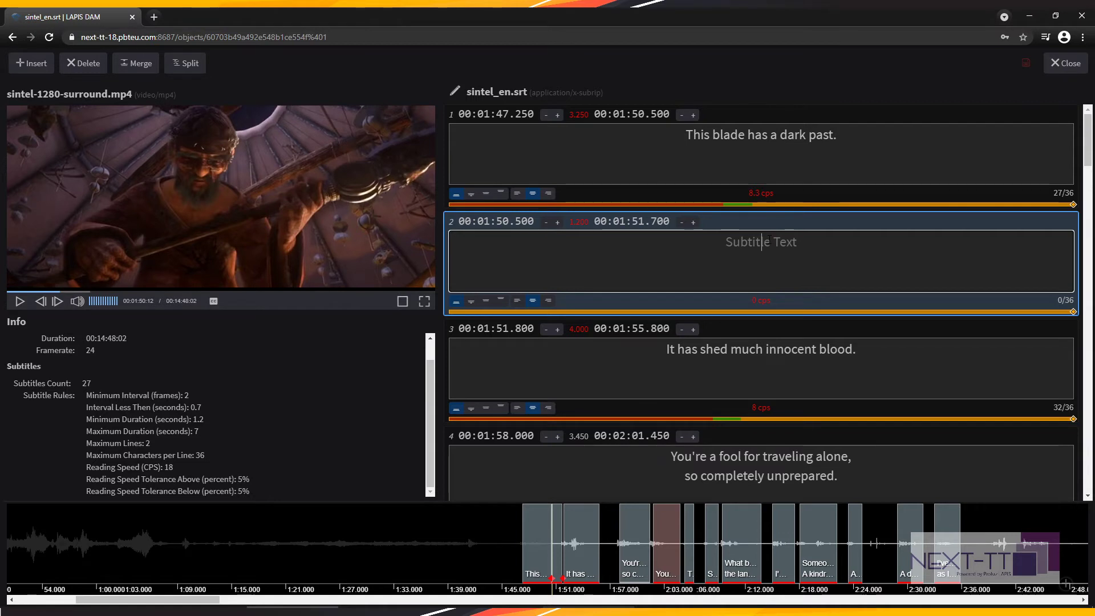
key(BackSpace)
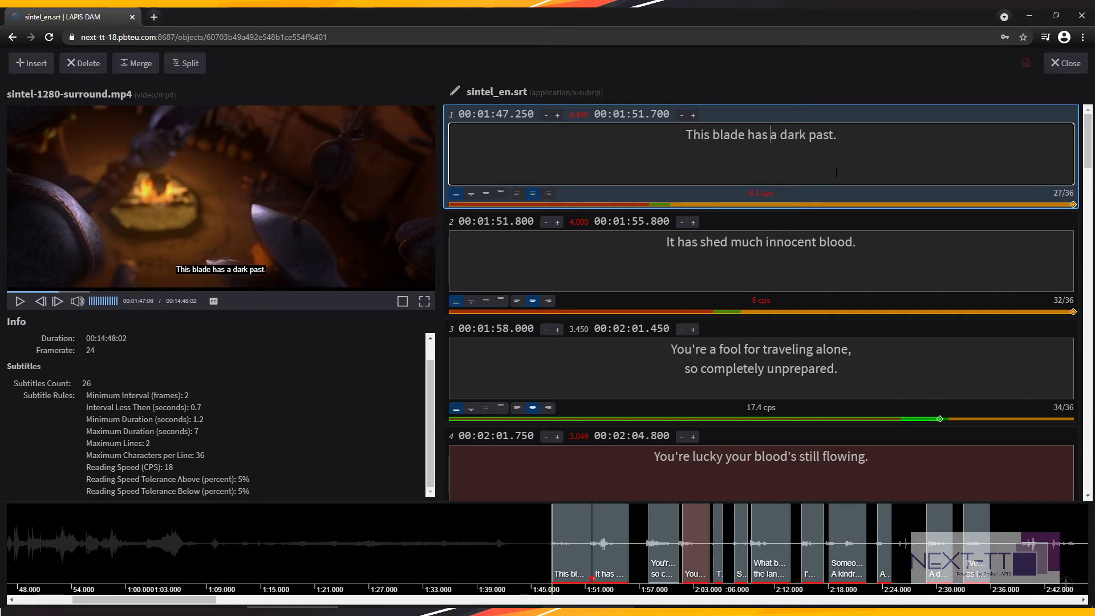
- Add a line break before "a dark past." in the first subtitle, split it there, and merge the parts again
key(Return)
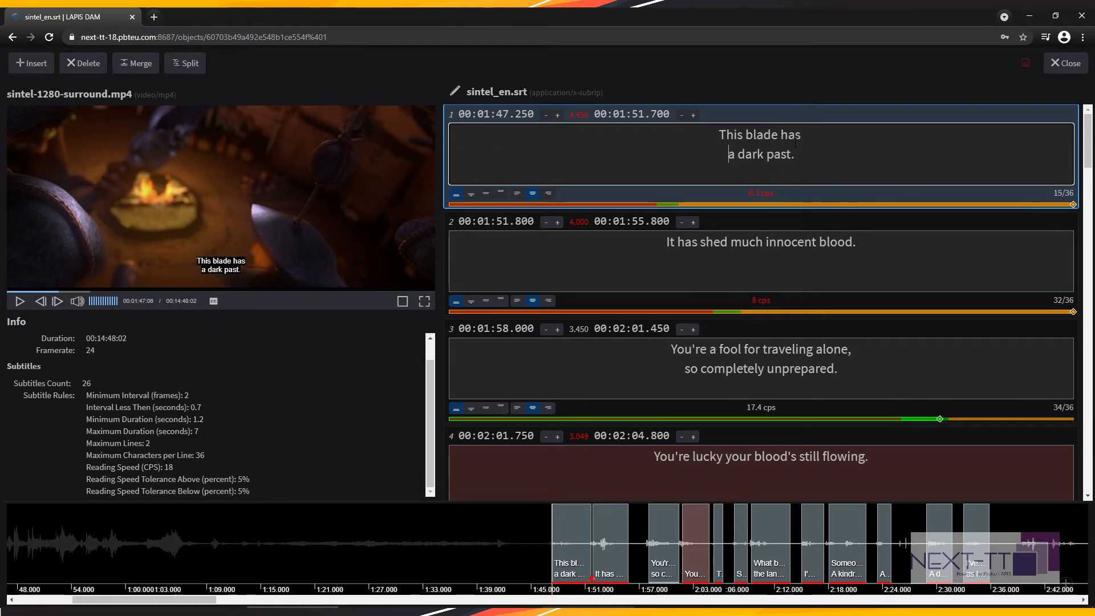
key(ctrl+Return)
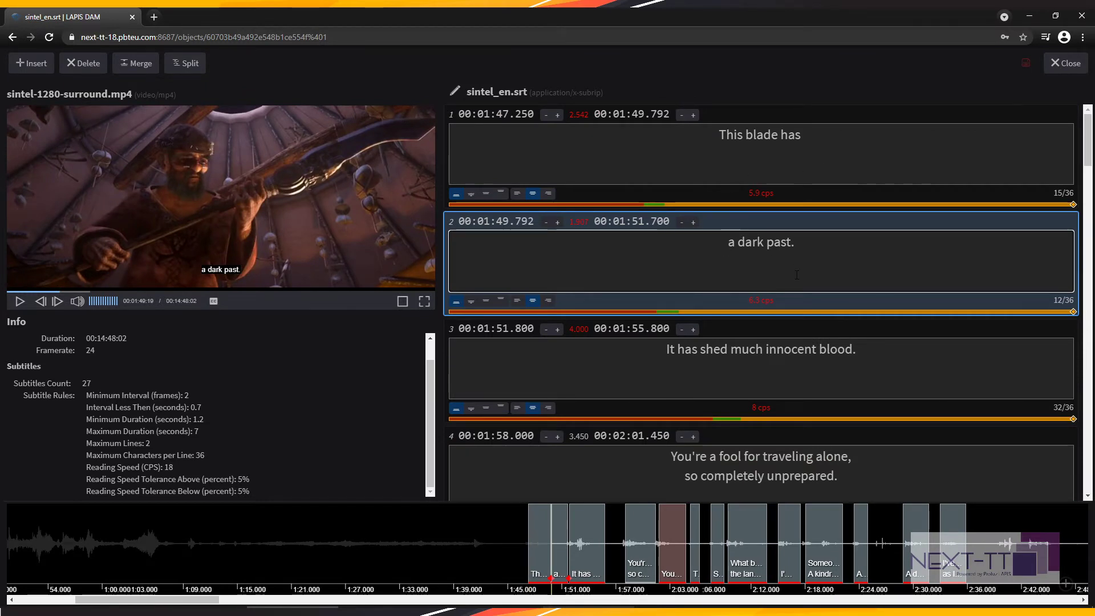
key(ctrl+BackSpace)
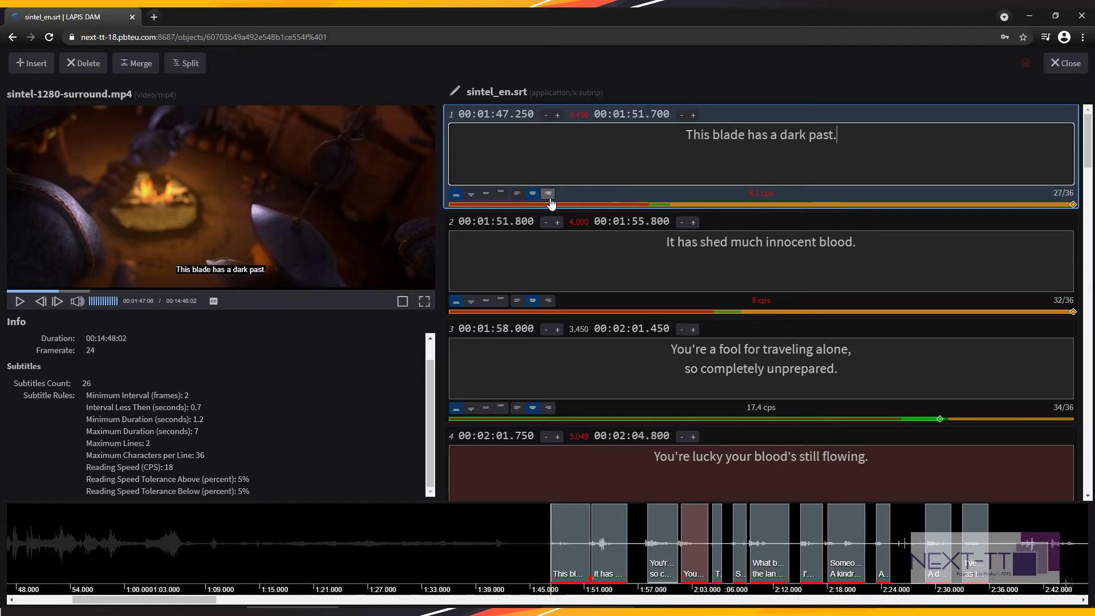
- Play the video into the second subtitle, and set the first subtitle to start at 00:01:47.300 and end at 00:01:51.500
click(214, 273)
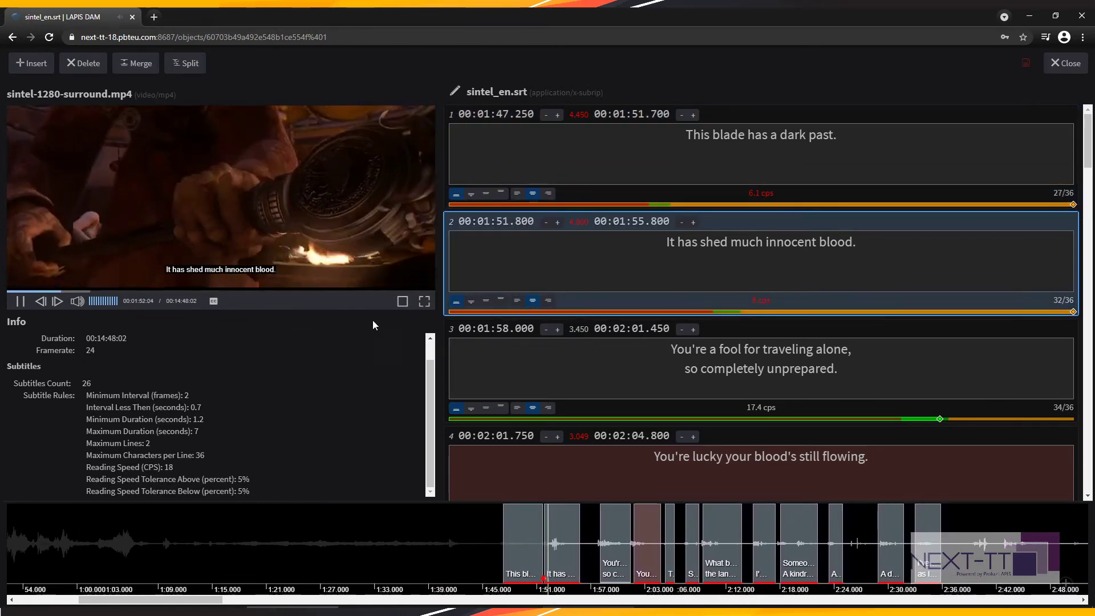
click(277, 183)
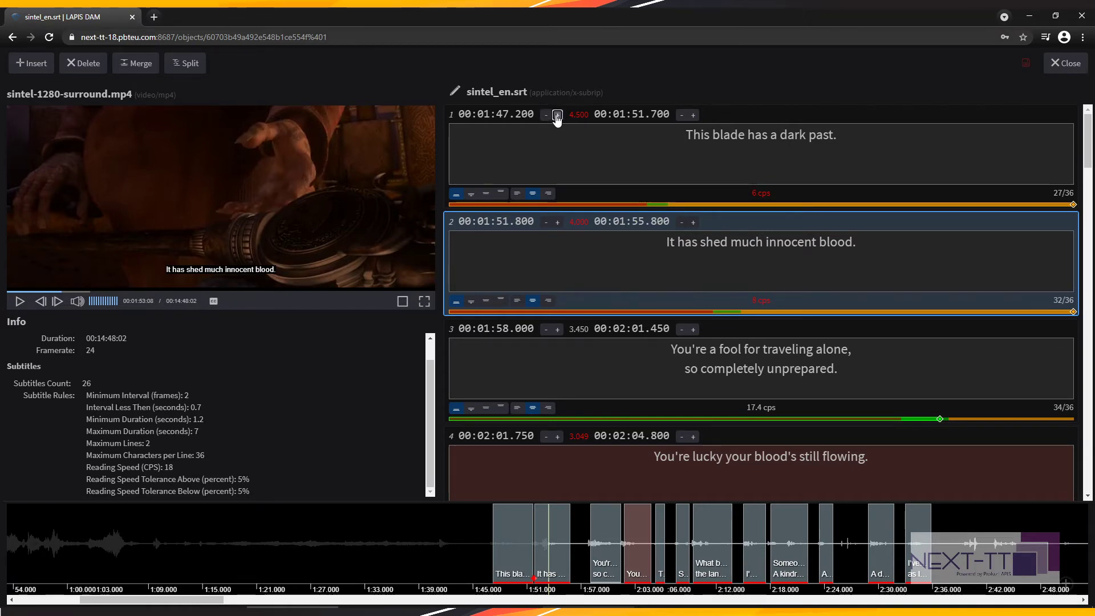
click(557, 114)
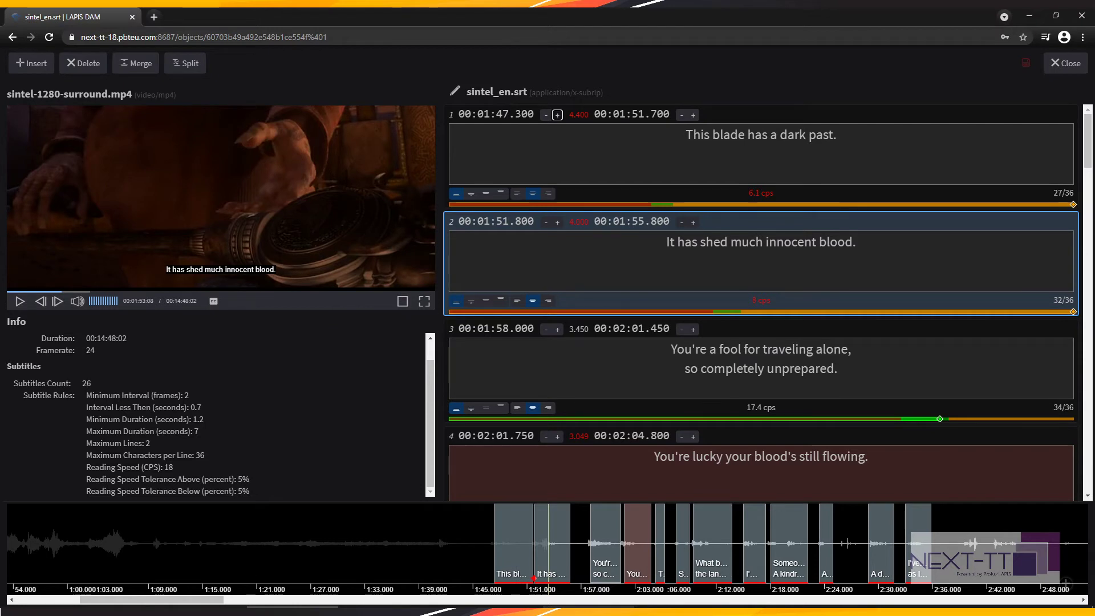
click(682, 115)
click(681, 114)
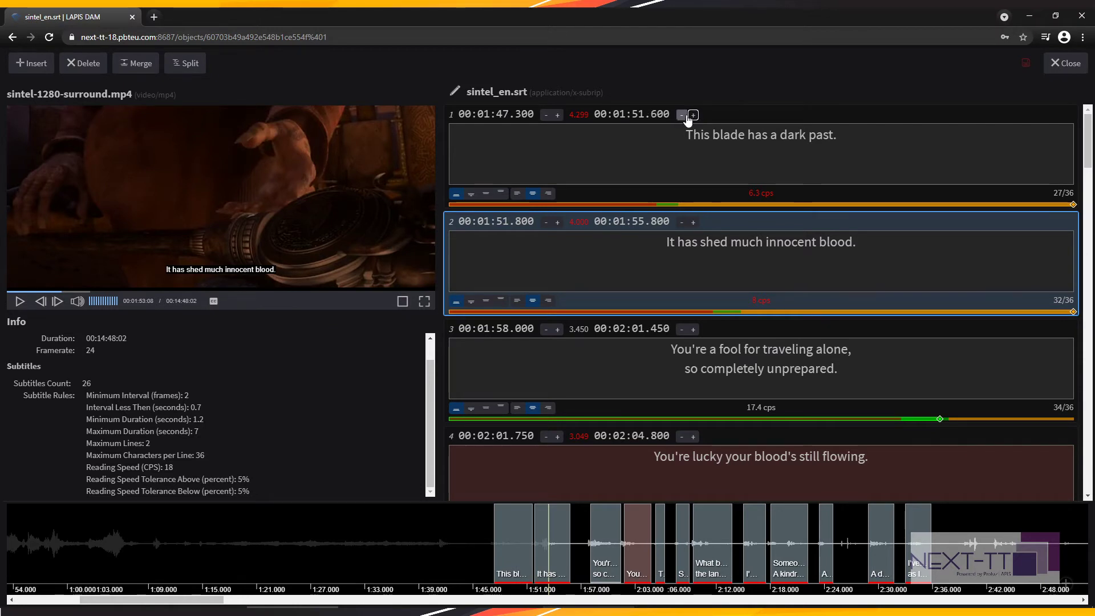
click(682, 114)
click(681, 115)
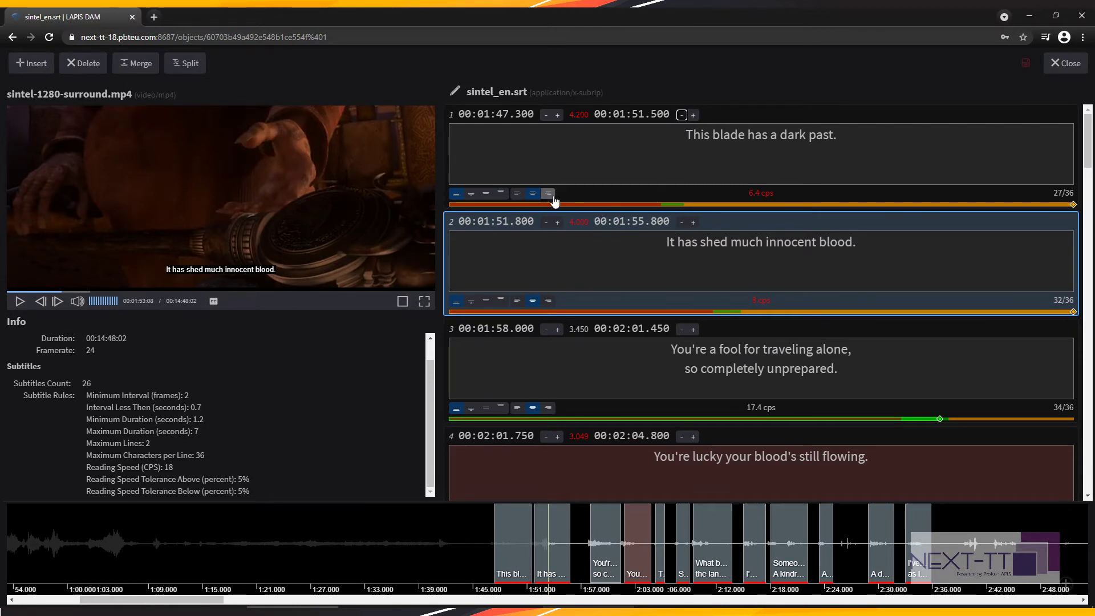
- Try the vertical and horizontal placements for the first subtitle, and leave it at the top of the frame, right-aligned
click(470, 195)
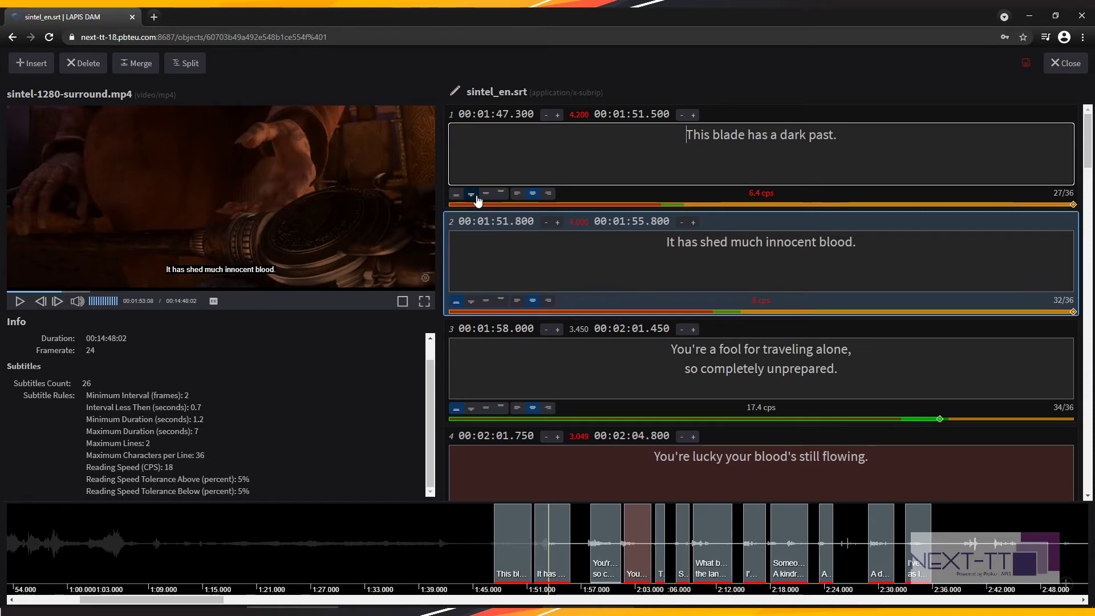
click(478, 200)
click(457, 197)
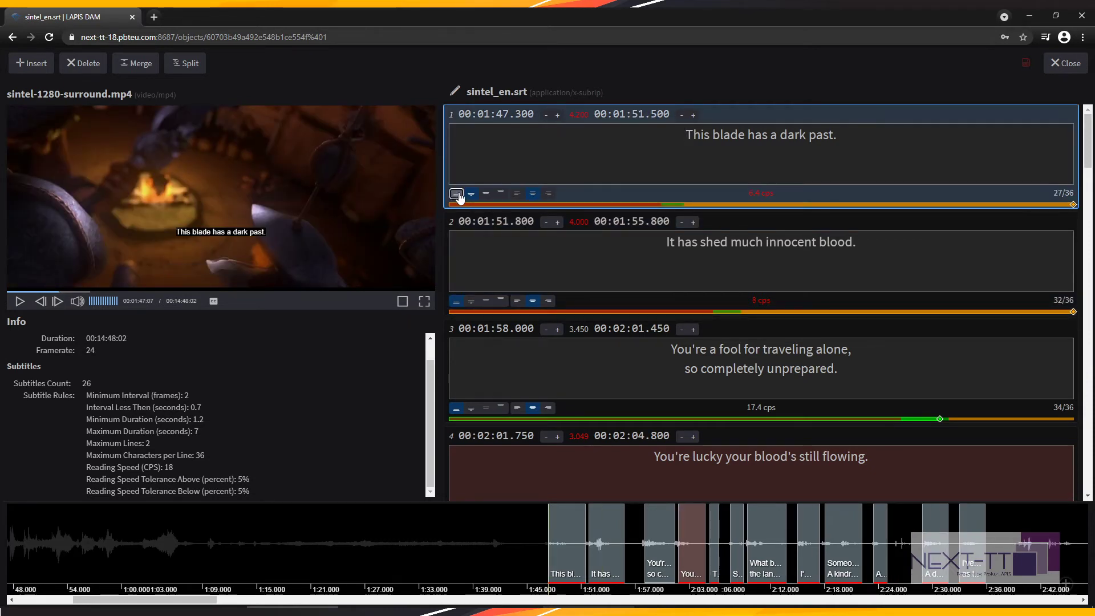
click(467, 196)
click(486, 193)
click(501, 195)
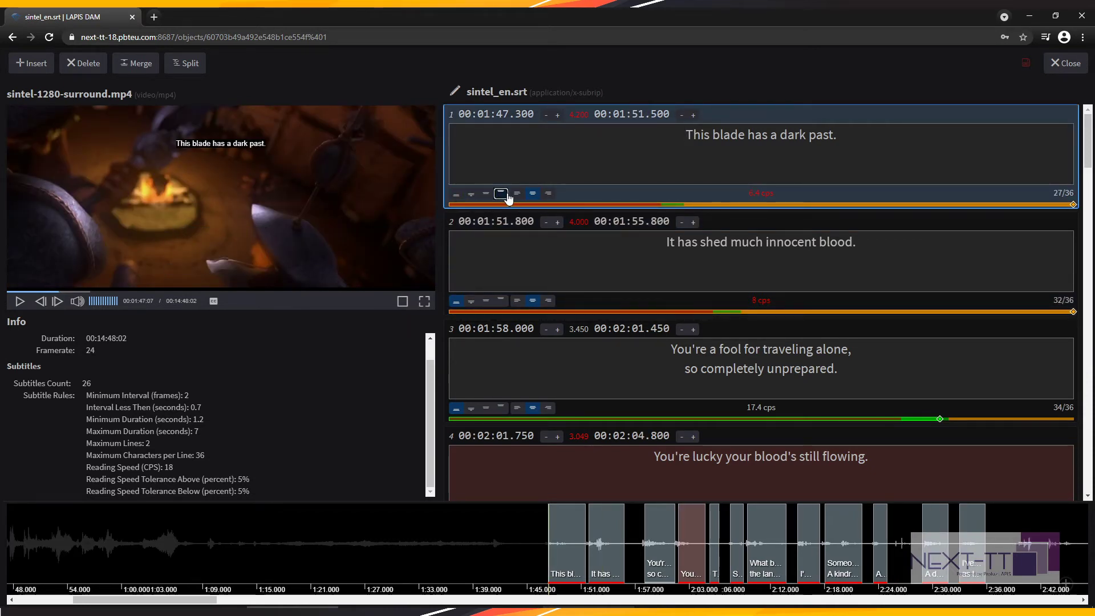
click(517, 194)
click(548, 194)
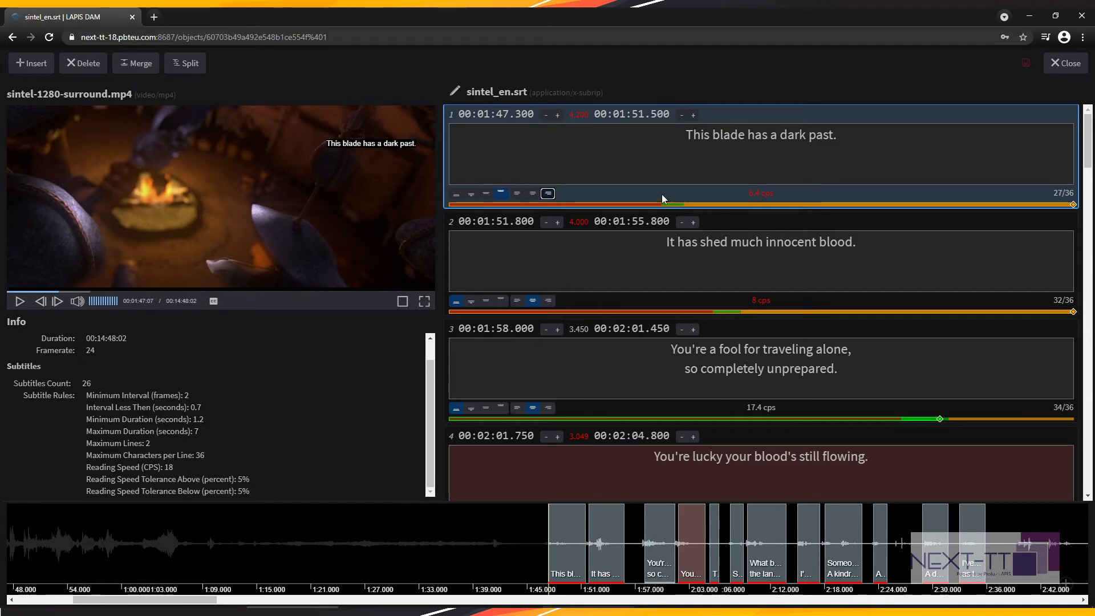
- Check the first subtitle's reading speed, insert the test text "asdasdasdasd" before "dark" to exceed the line limit, and undo it
drag(750, 195, 776, 198)
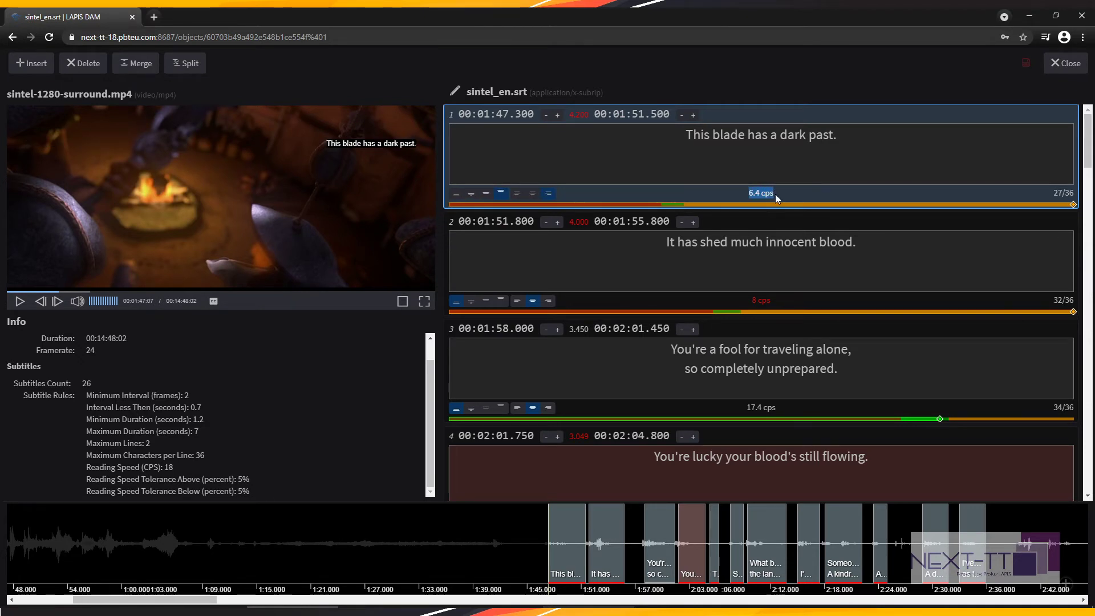
click(768, 196)
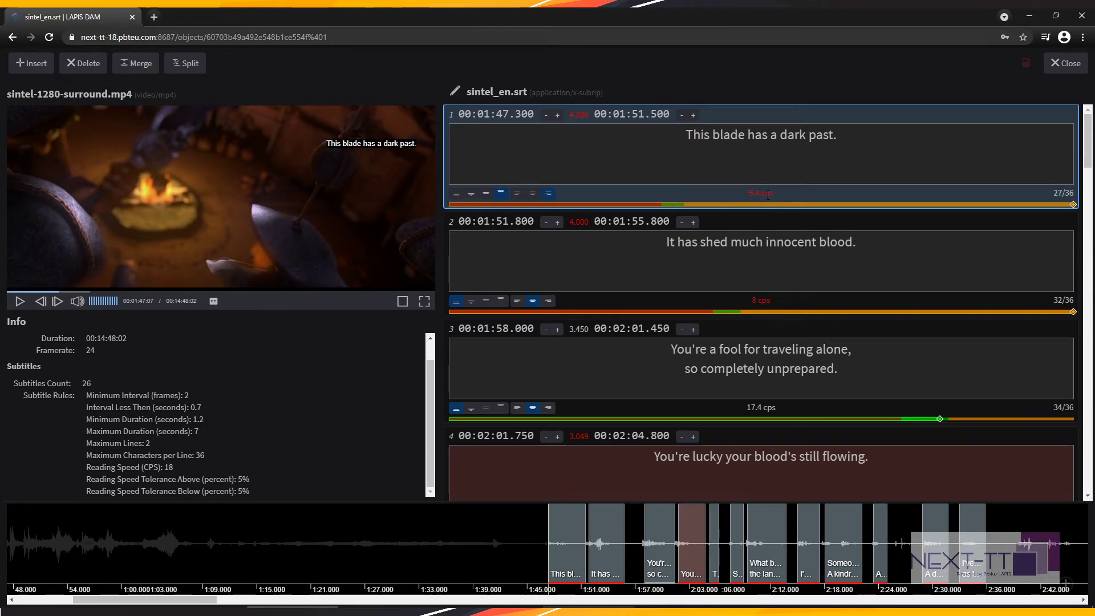
click(783, 148)
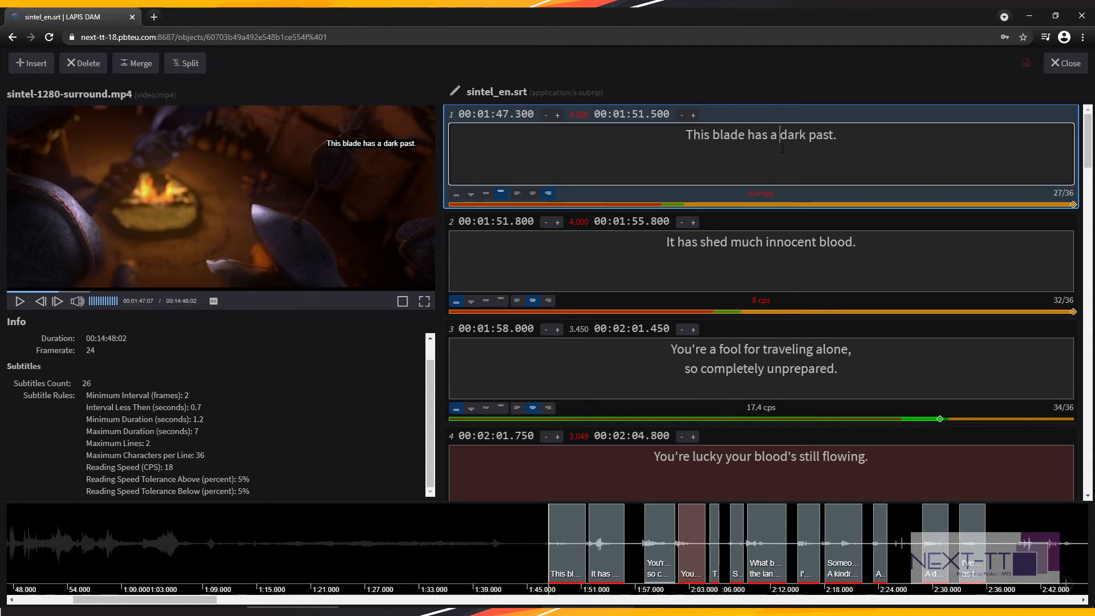
text(asdasdasdasd)
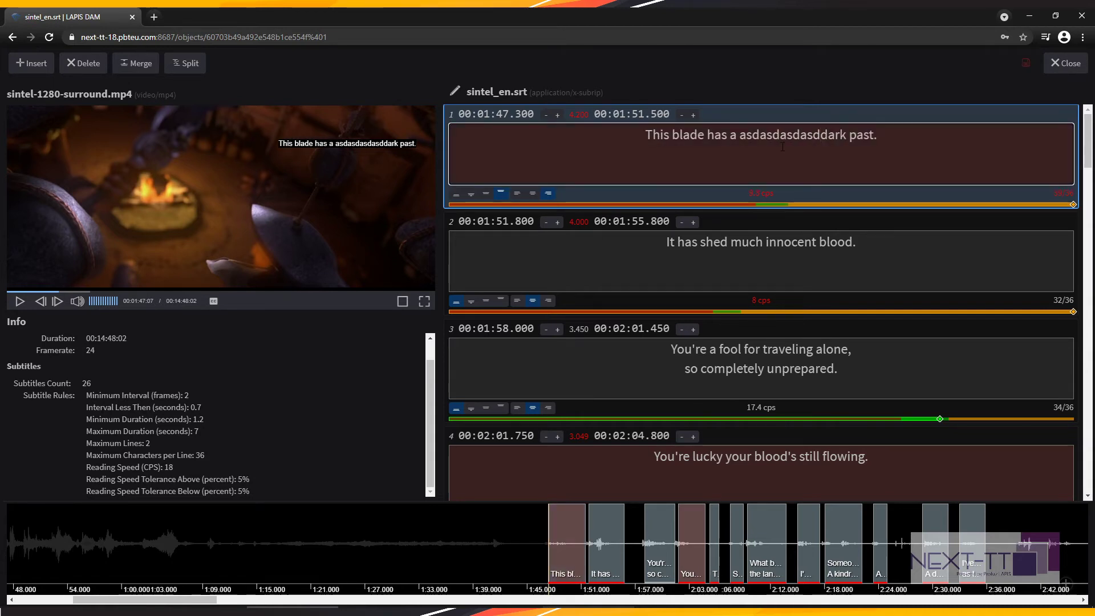
key(ctrl+z)
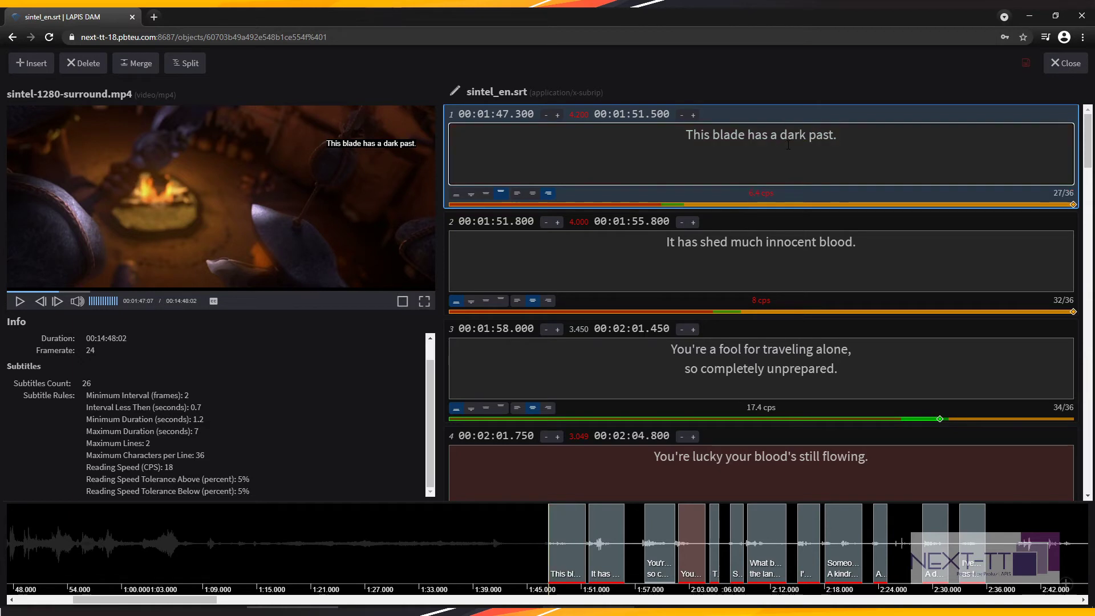
- Append "Some text" to the first subtitle and compare its character count with the maximum characters per line rule
text(Some text)
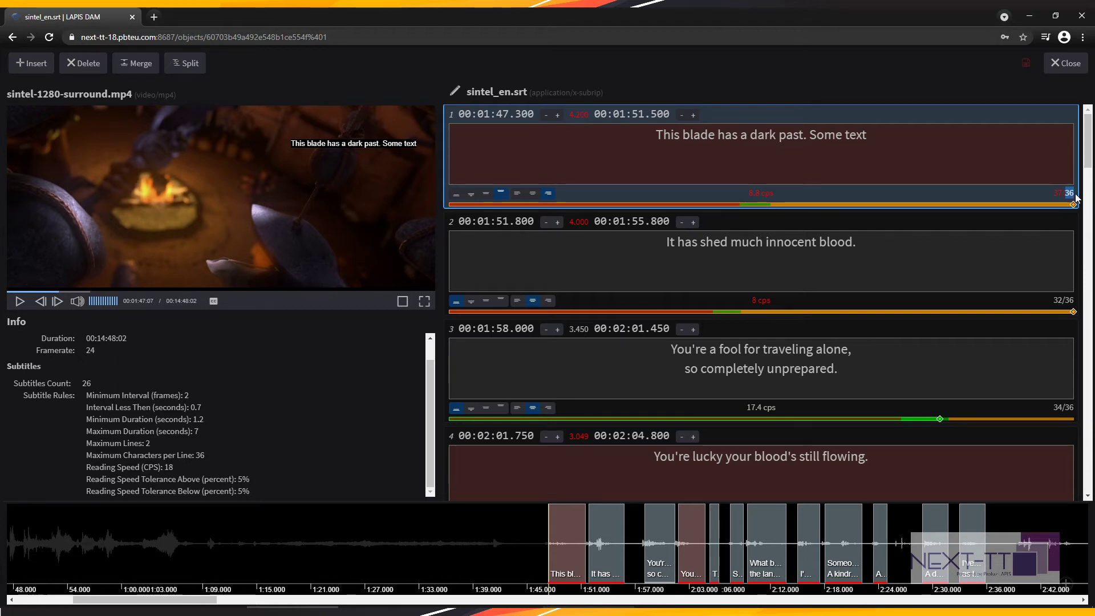
double_click(199, 455)
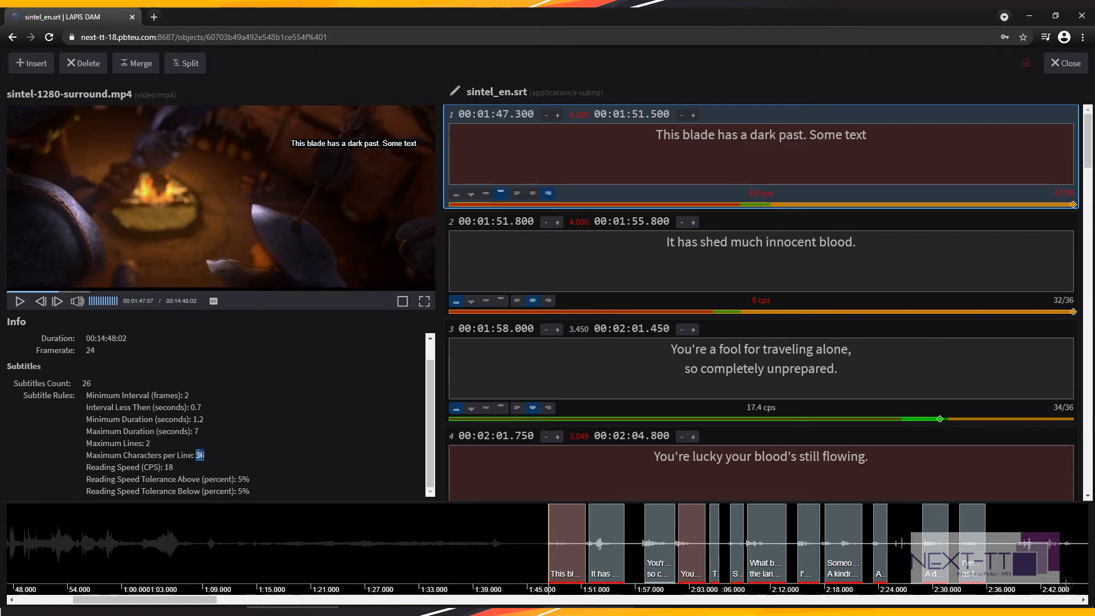
double_click(1058, 193)
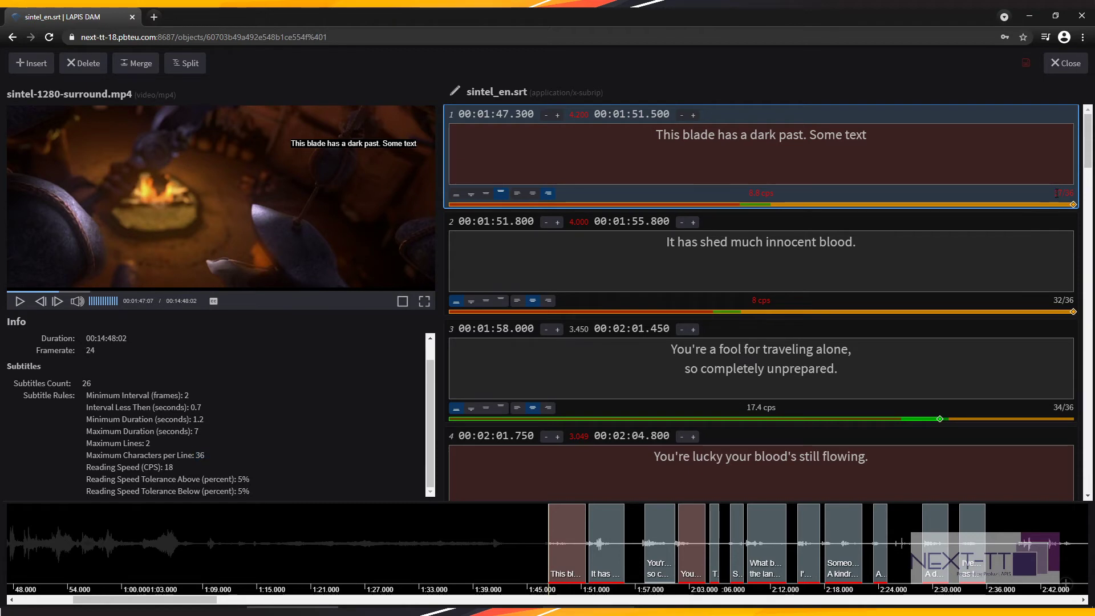
click(679, 141)
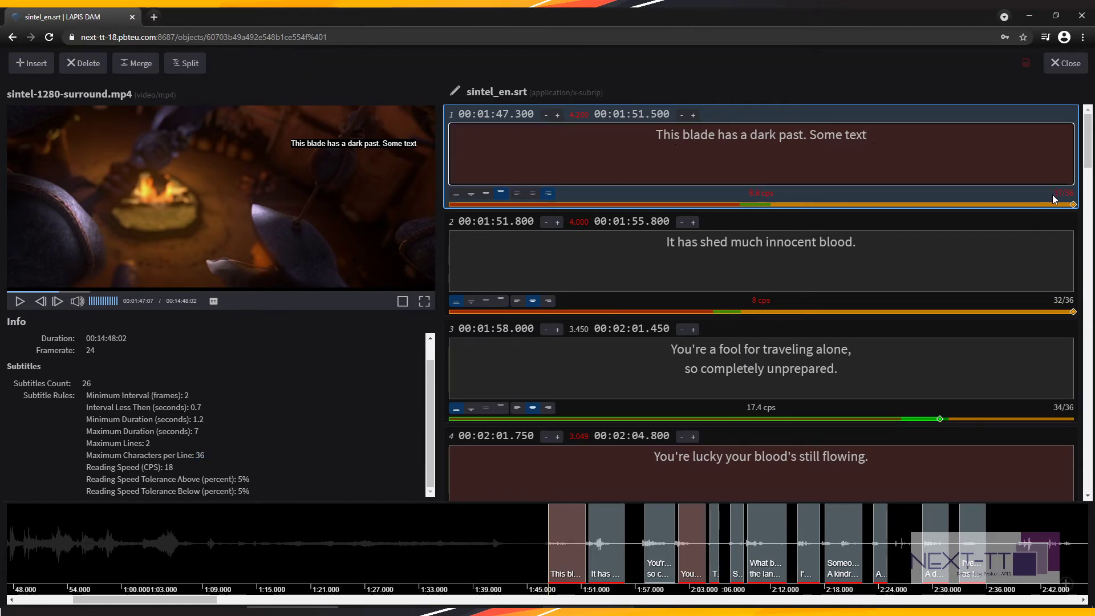
- Shorten the end of the first subtitle to "Some tex" and check its character count and reading speed
drag(867, 135, 655, 135)
click(762, 135)
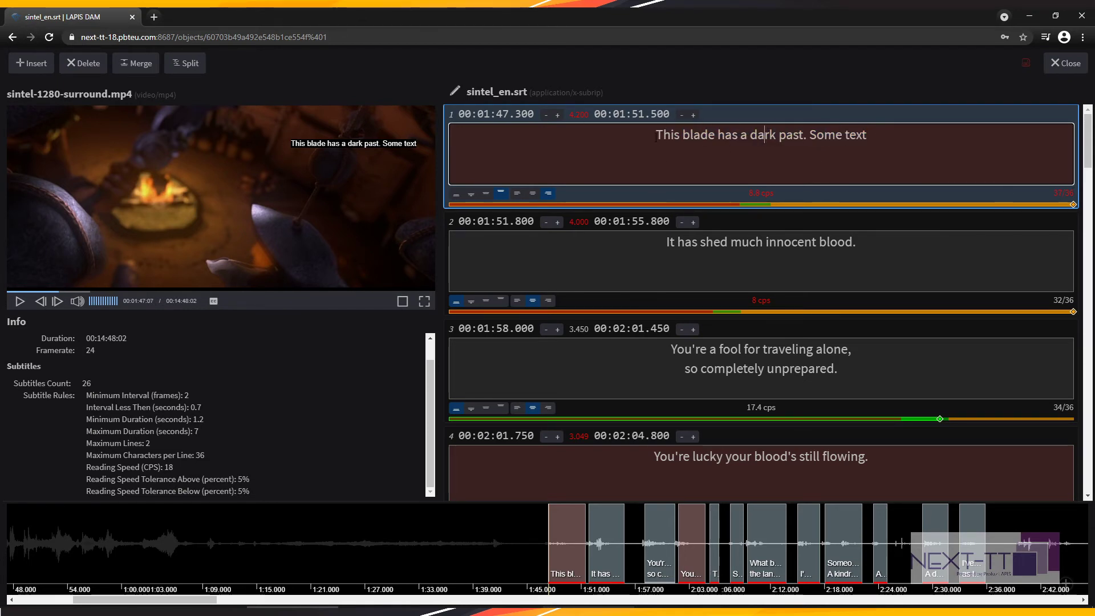
click(882, 148)
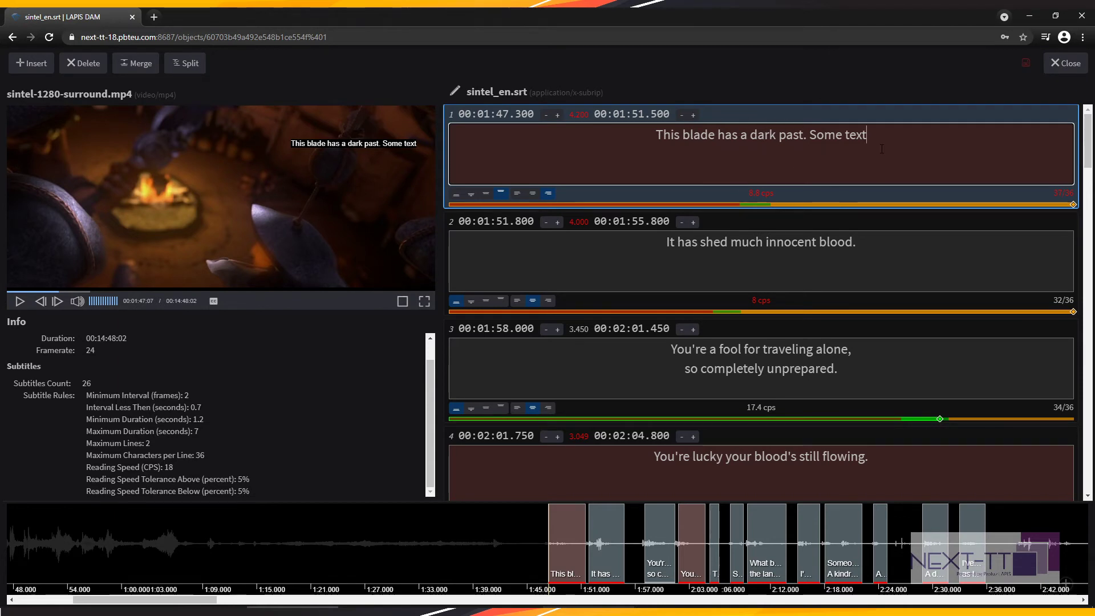
key(BackSpace)
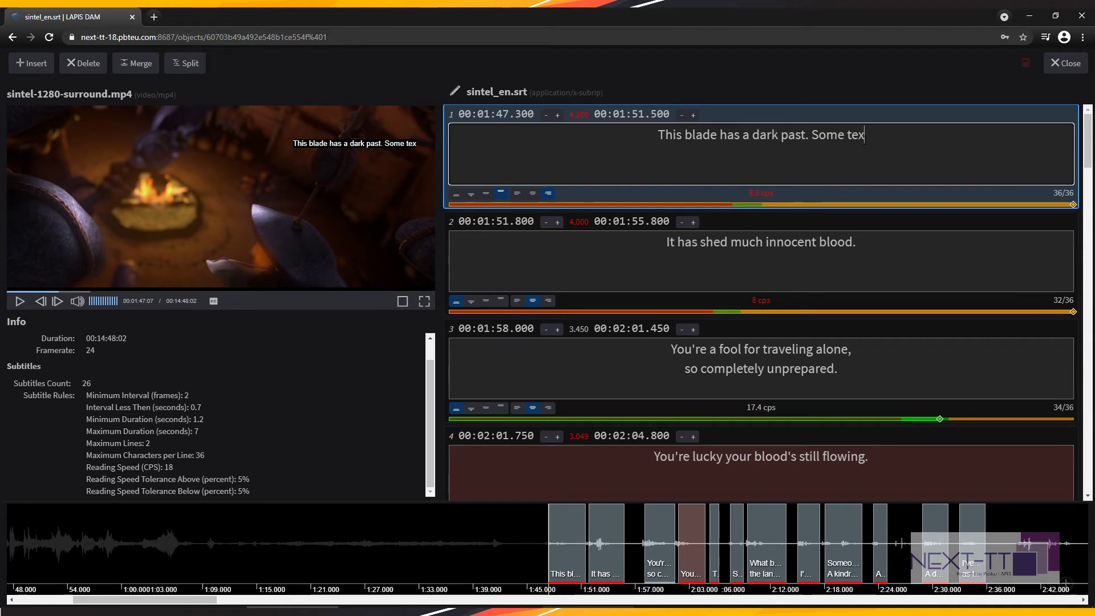
drag(885, 139, 696, 142)
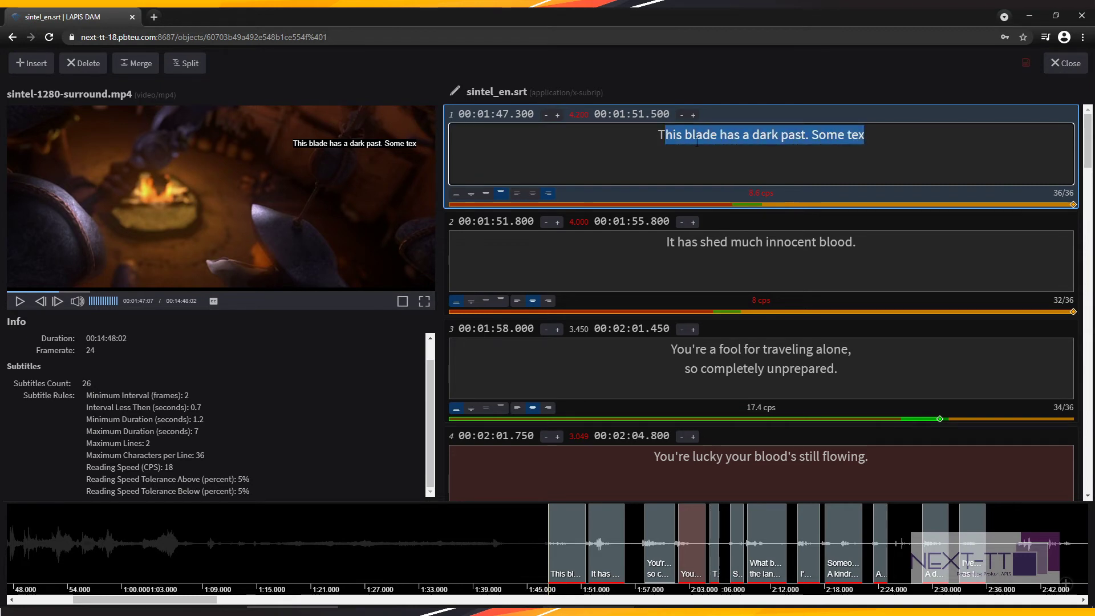
click(812, 151)
click(748, 192)
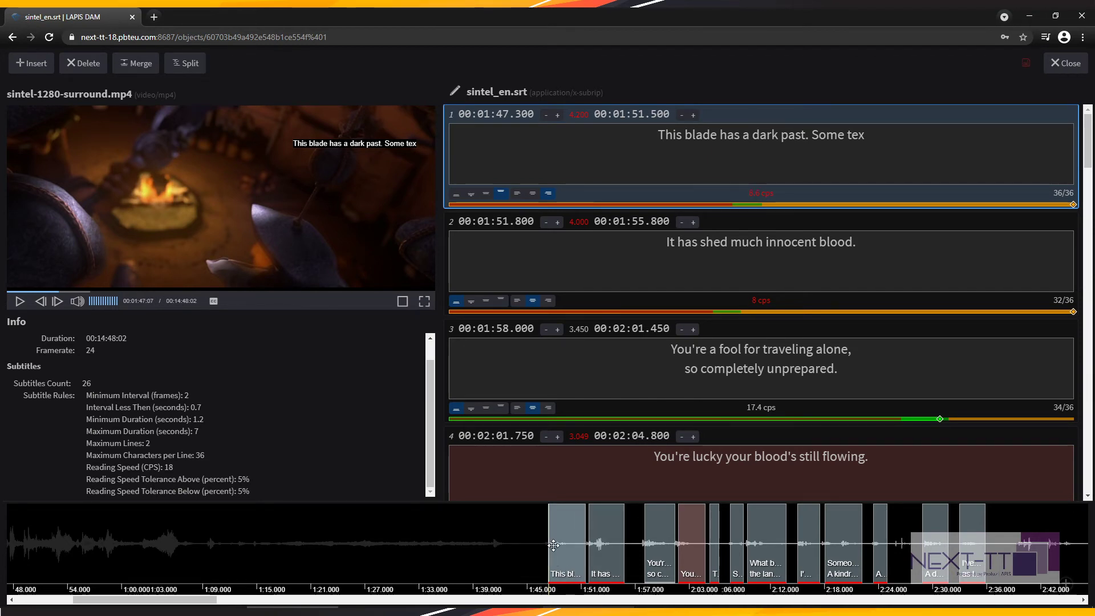
- Resize the first subtitle's block on the waveform to run from about 00:01:44.1 to 00:01:49.8
scroll(533, 549, up, 3)
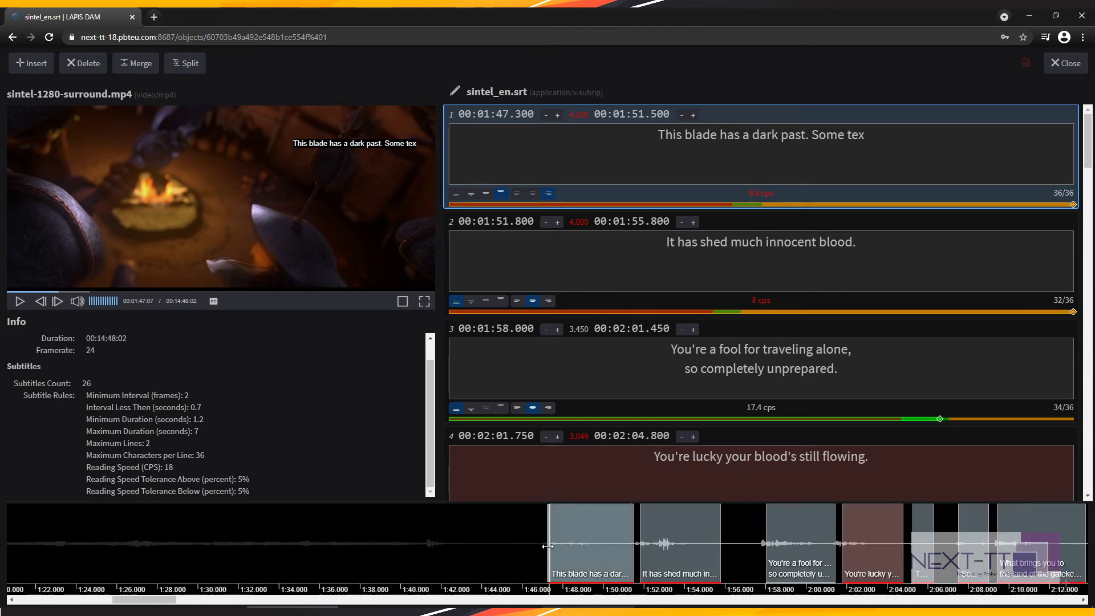
drag(548, 546, 481, 544)
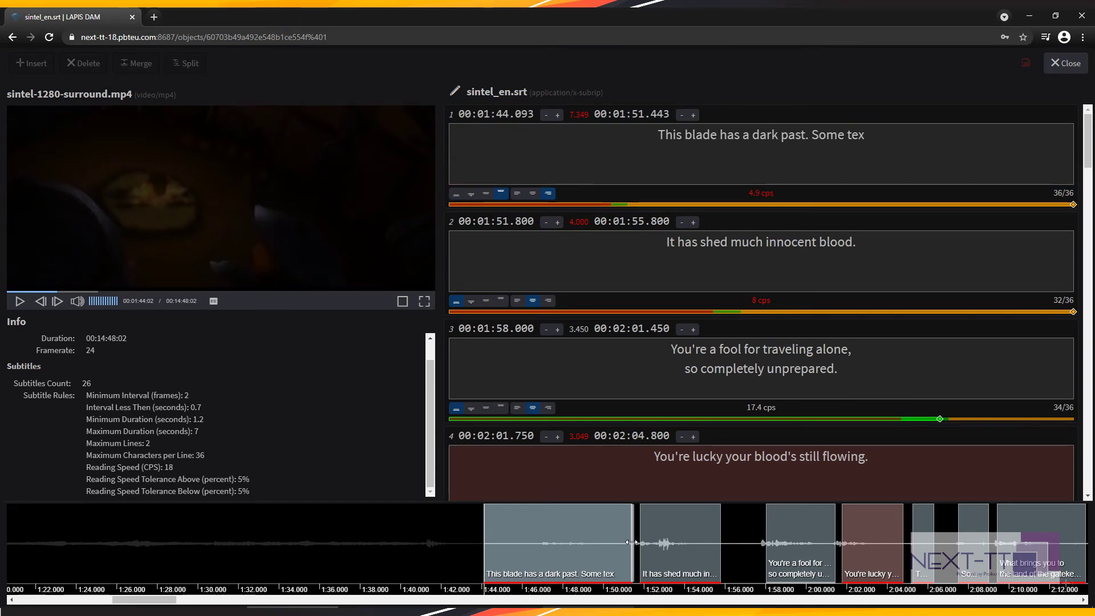
drag(631, 543, 601, 542)
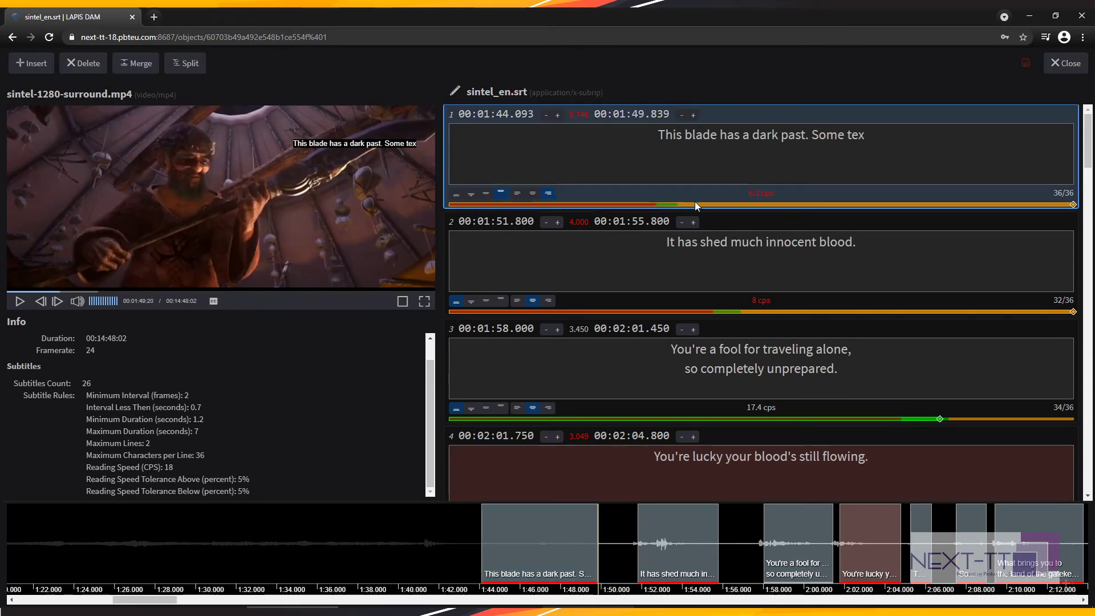
click(775, 194)
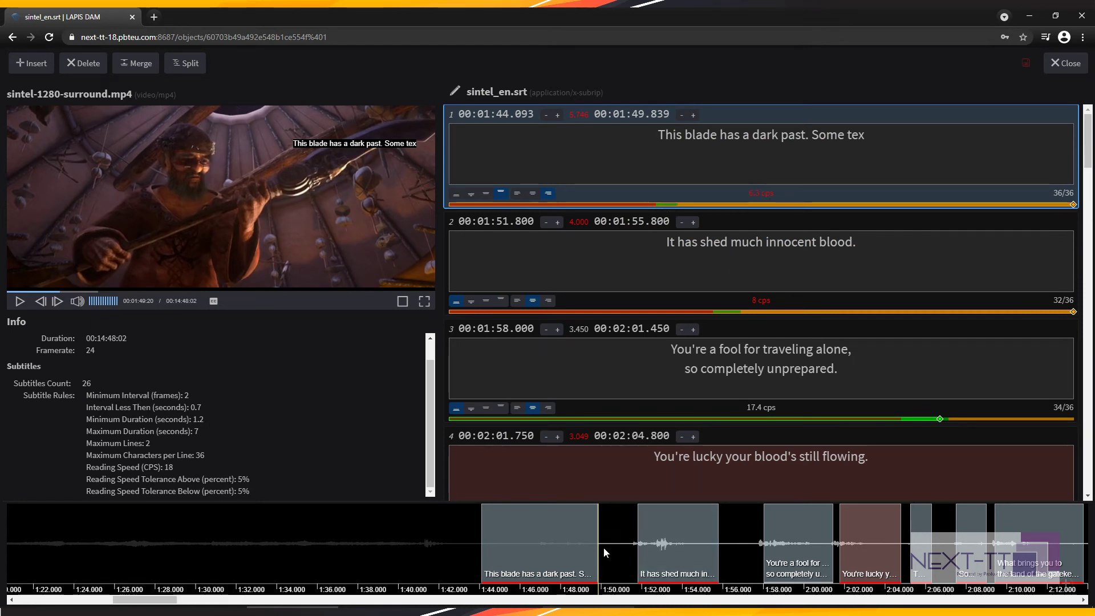
- Move the first subtitle's block to about 00:01:40.8, move it up against the second subtitle at 00:01:46.062, and review the subtitle rules
drag(558, 543, 489, 543)
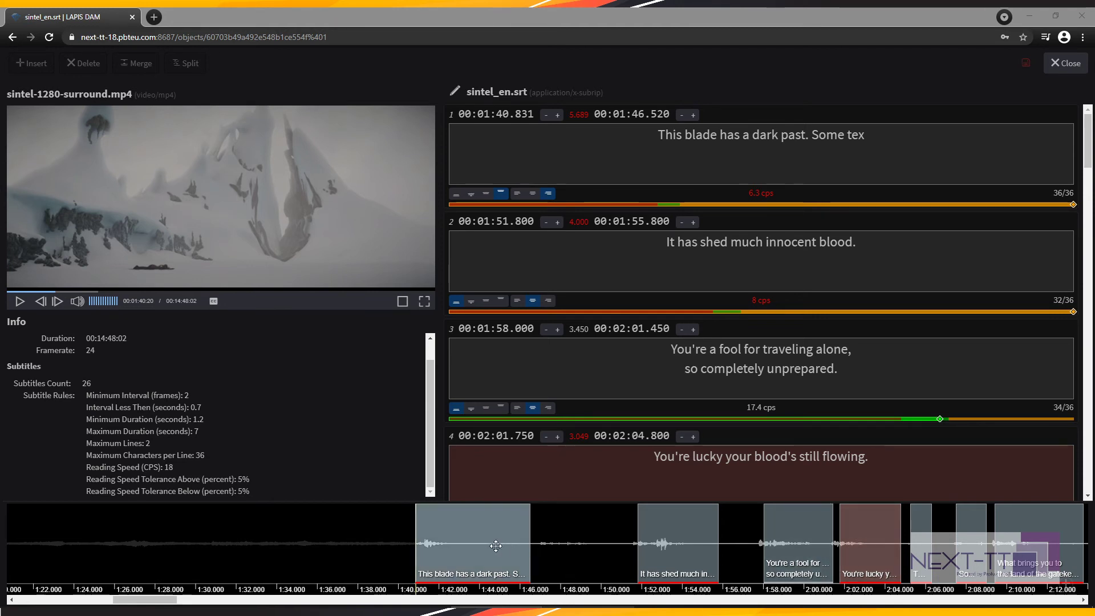
drag(510, 548, 614, 556)
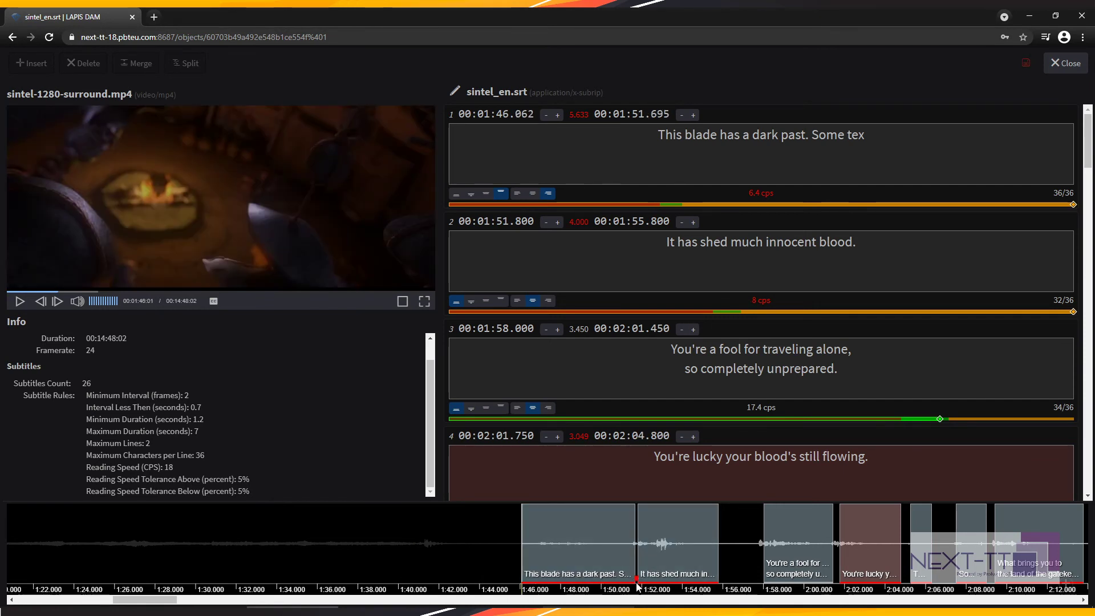
drag(100, 408, 237, 474)
click(238, 473)
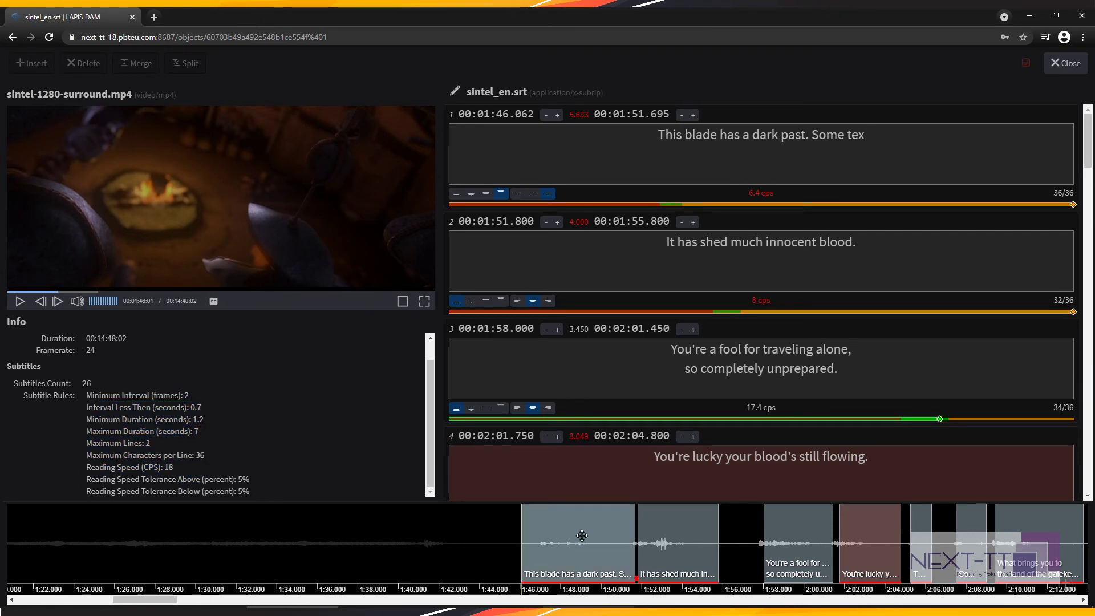
- Move the first subtitle away from the second, to 00:01:45.625–00:01:51.233, and close the subtitle editor
scroll(635, 577, up, 2)
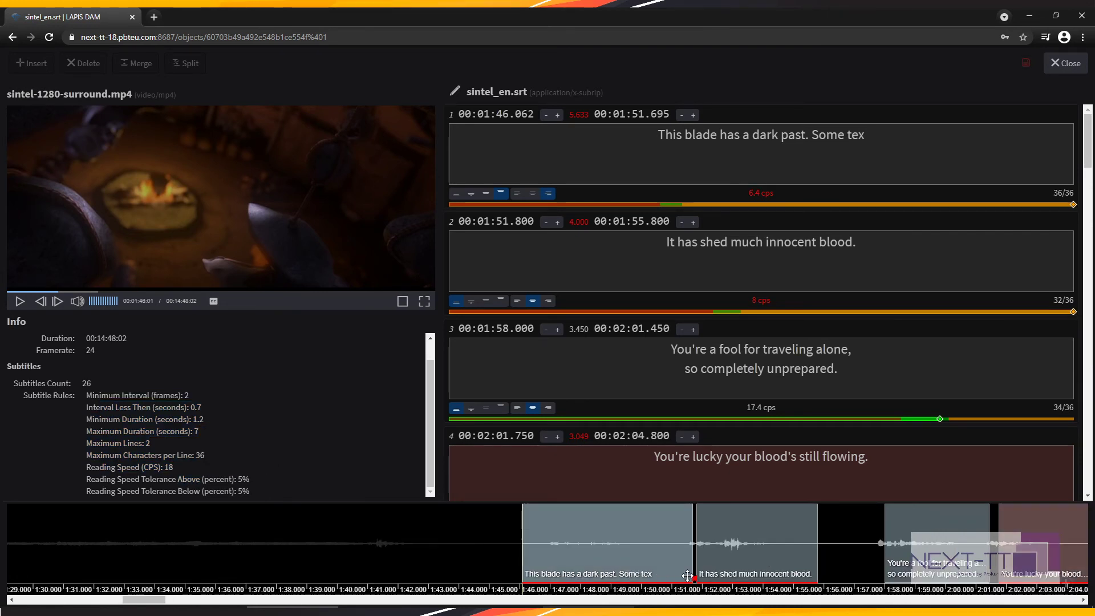
click(635, 577)
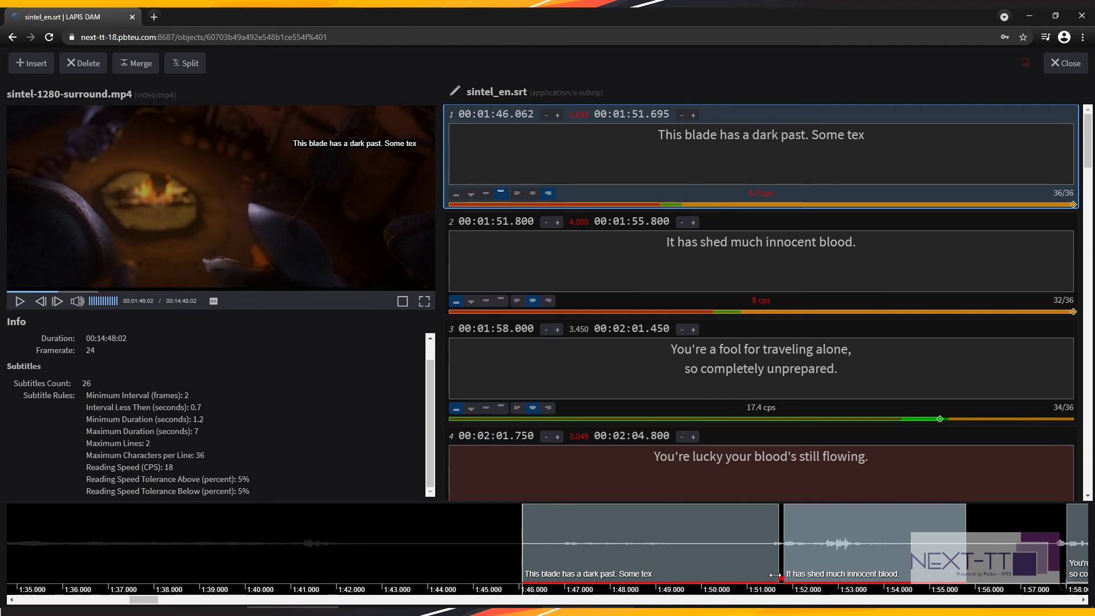
drag(781, 577, 724, 557)
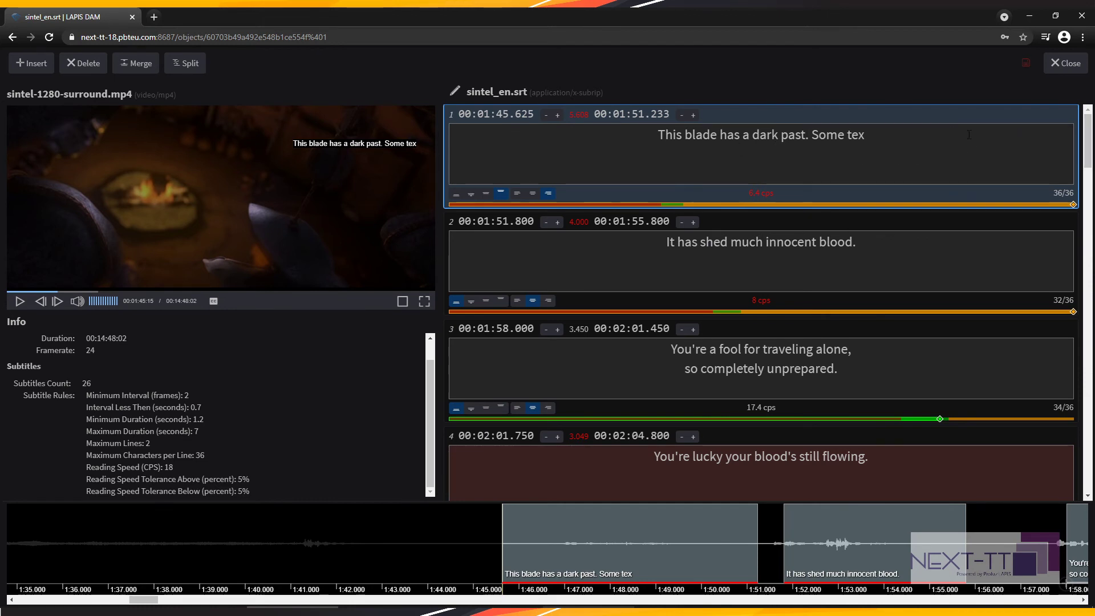
click(1062, 67)
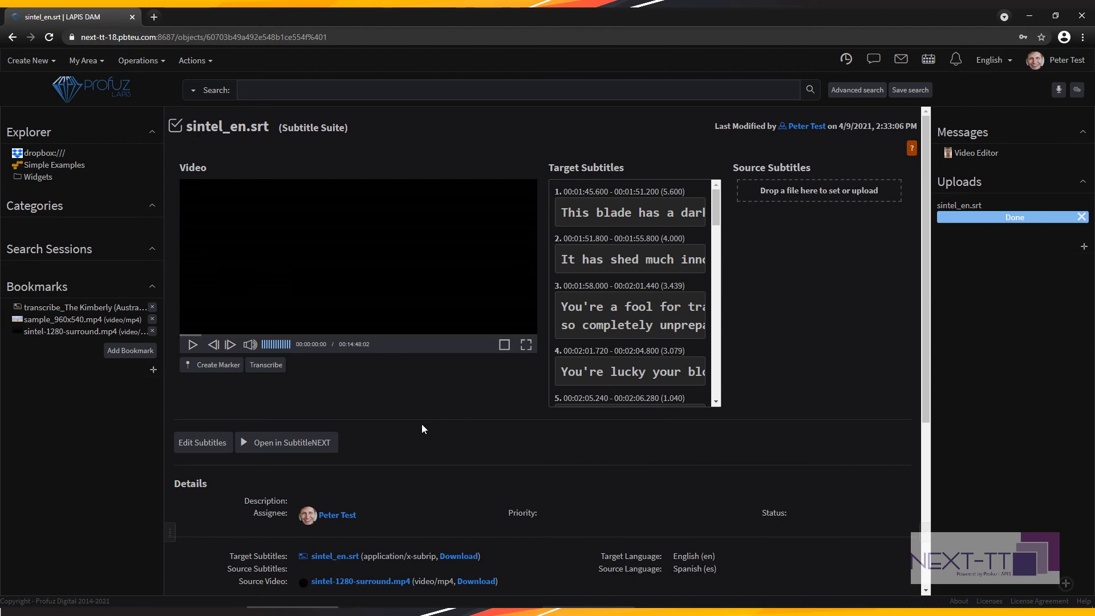
- Upload sintel_es.srt from the Sintel folder as the suite's source subtitles
scroll(423, 456, down, 1)
mouse_move(286, 513)
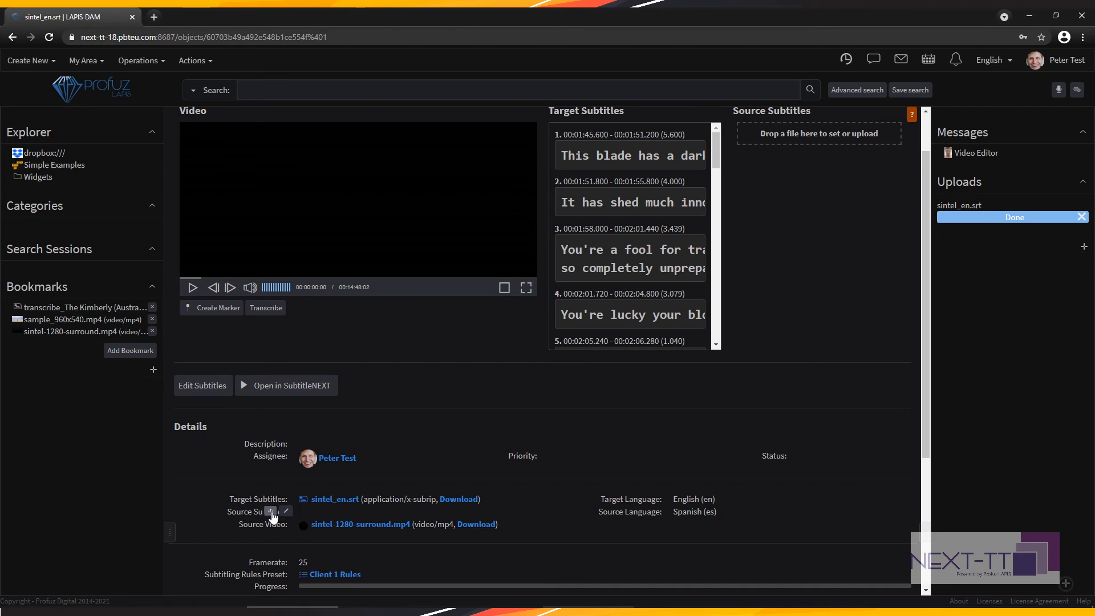
click(270, 512)
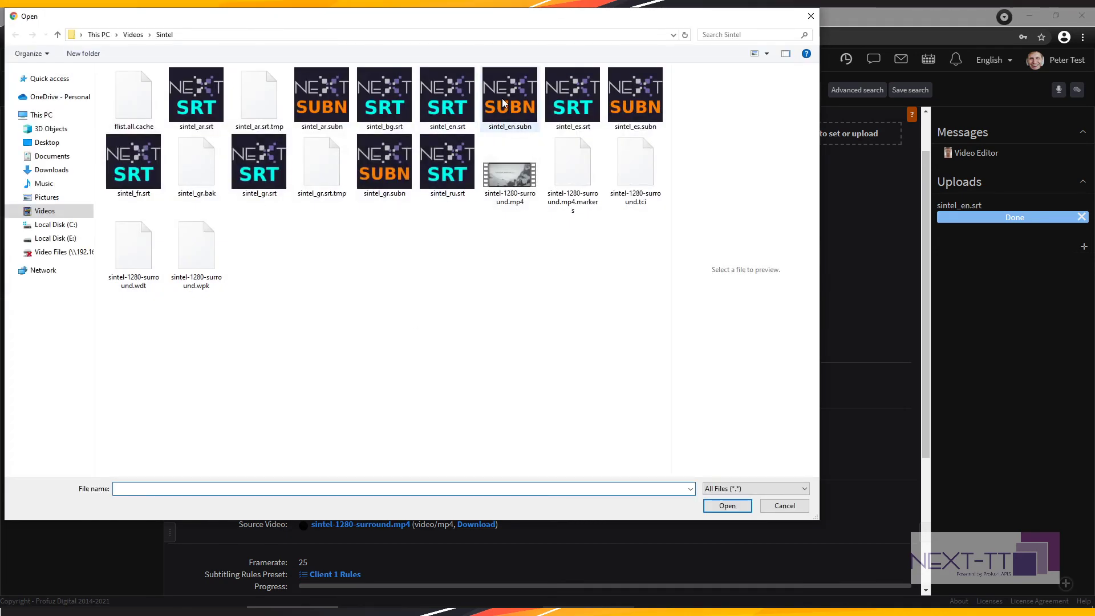
click(577, 107)
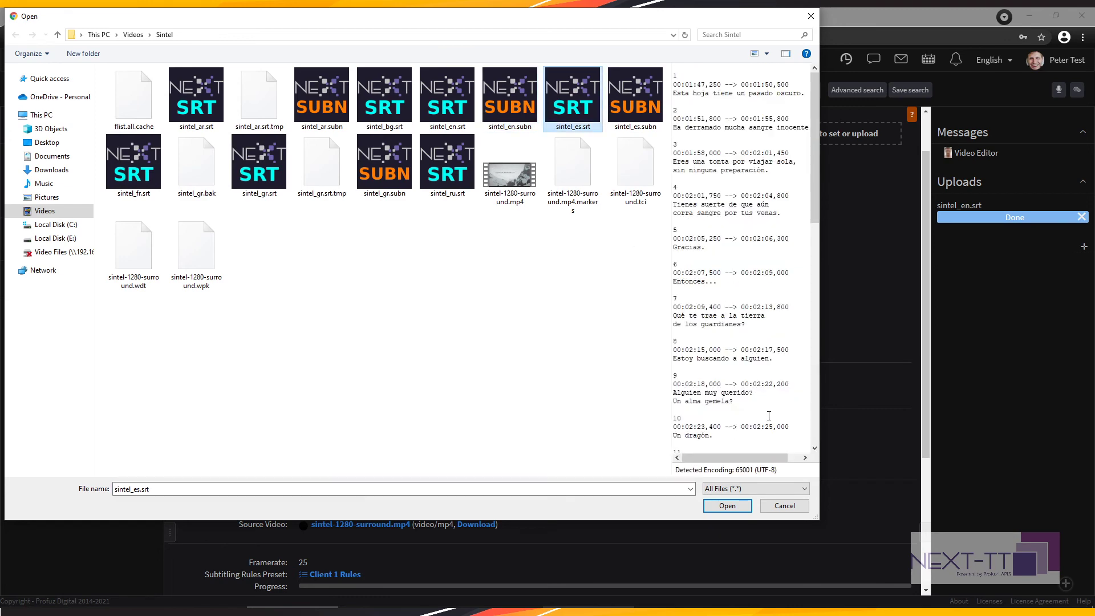
click(740, 507)
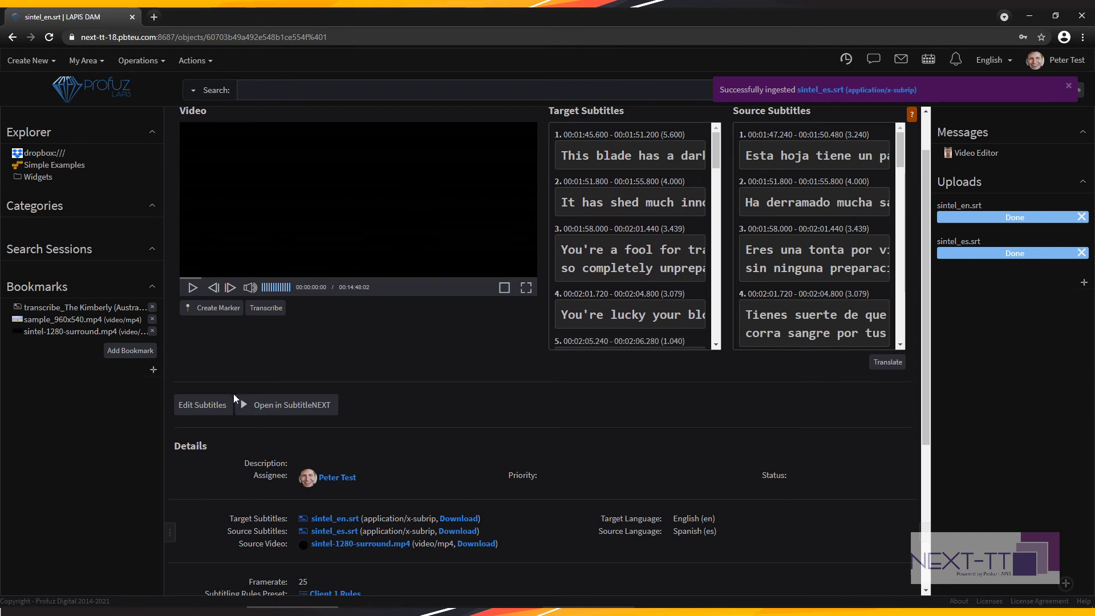
- Reopen the subtitle editor and remove "tex" from the end of the first English subtitle
click(215, 406)
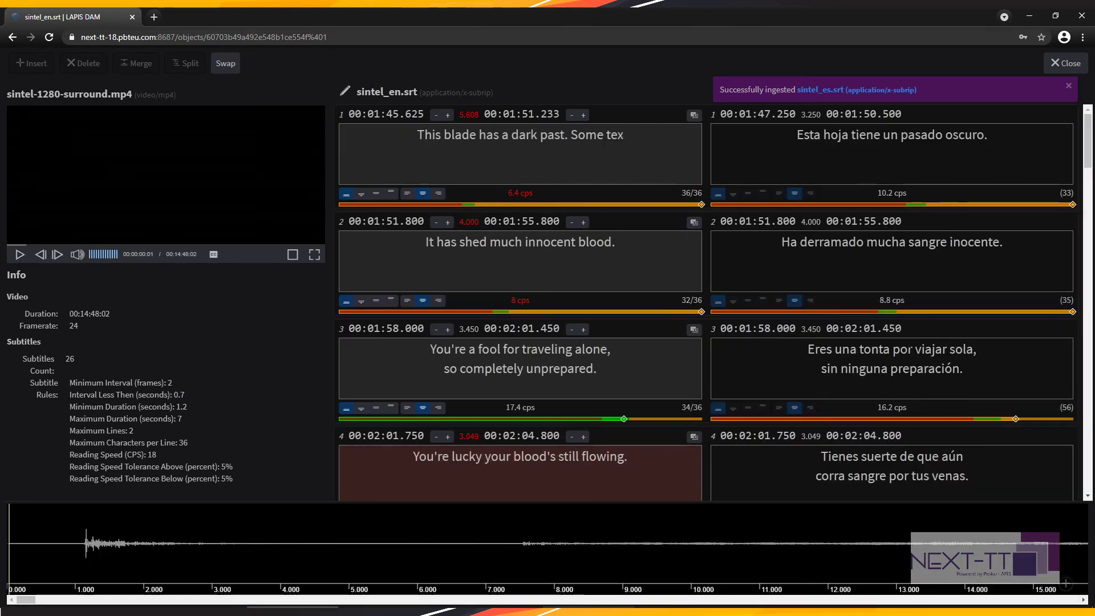
click(654, 136)
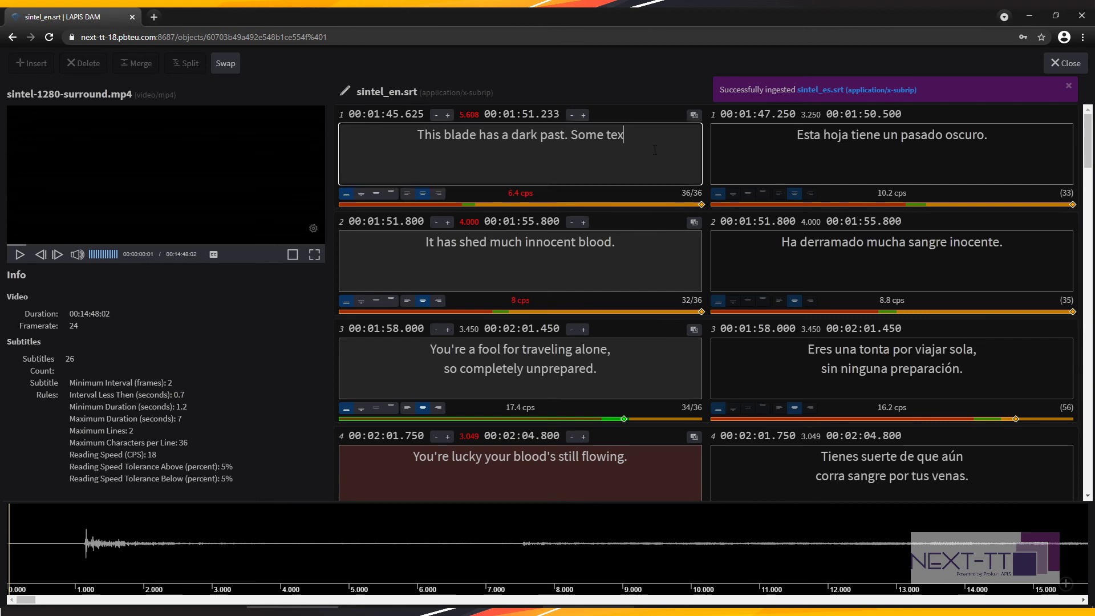
key(BackSpace)
key(BackSpace)
key(BackSpace)
key(BackSpace)
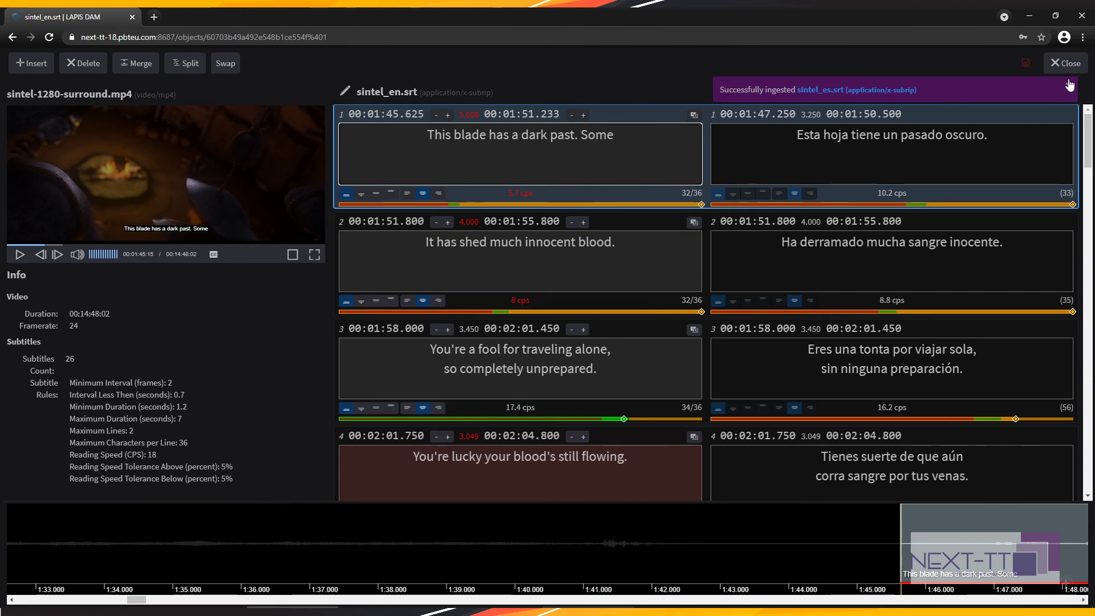
- Swap the sides of the English and Spanish subtitle lists, and swap them back
click(507, 103)
click(227, 64)
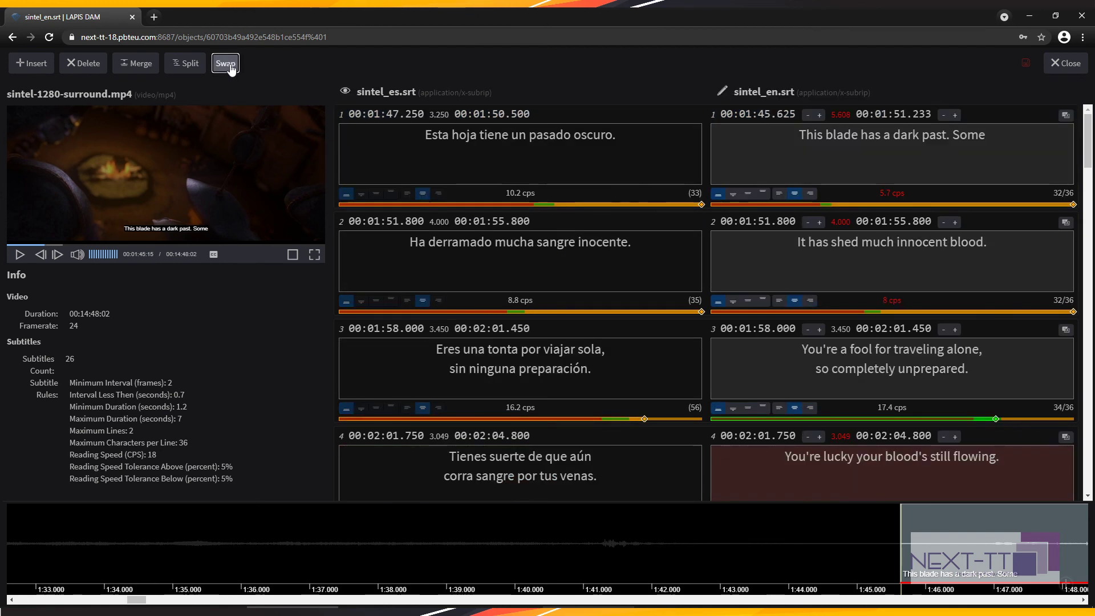
click(875, 136)
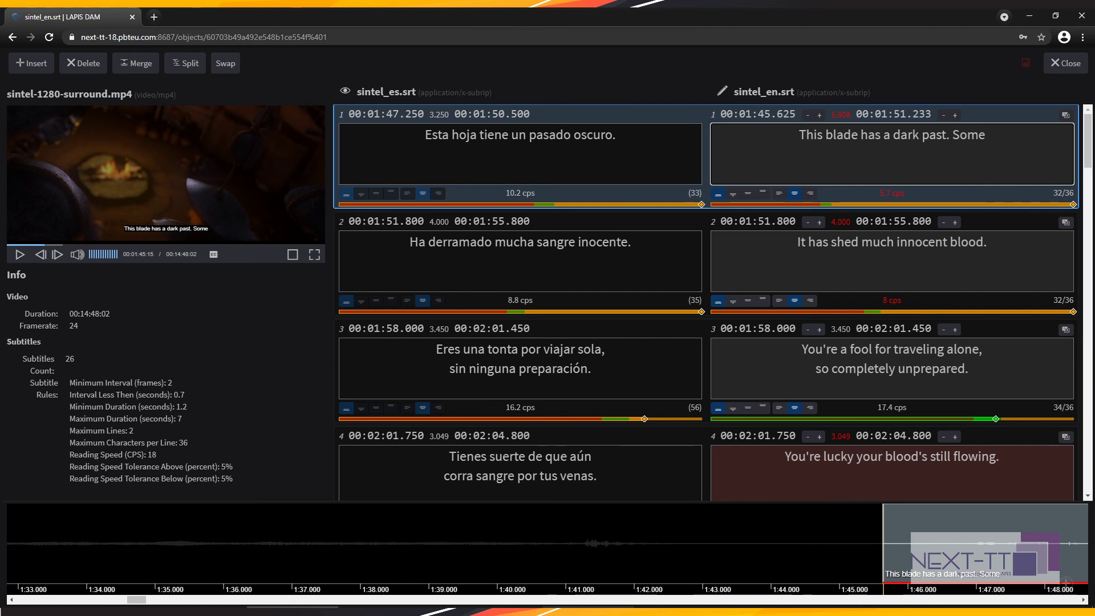
click(231, 66)
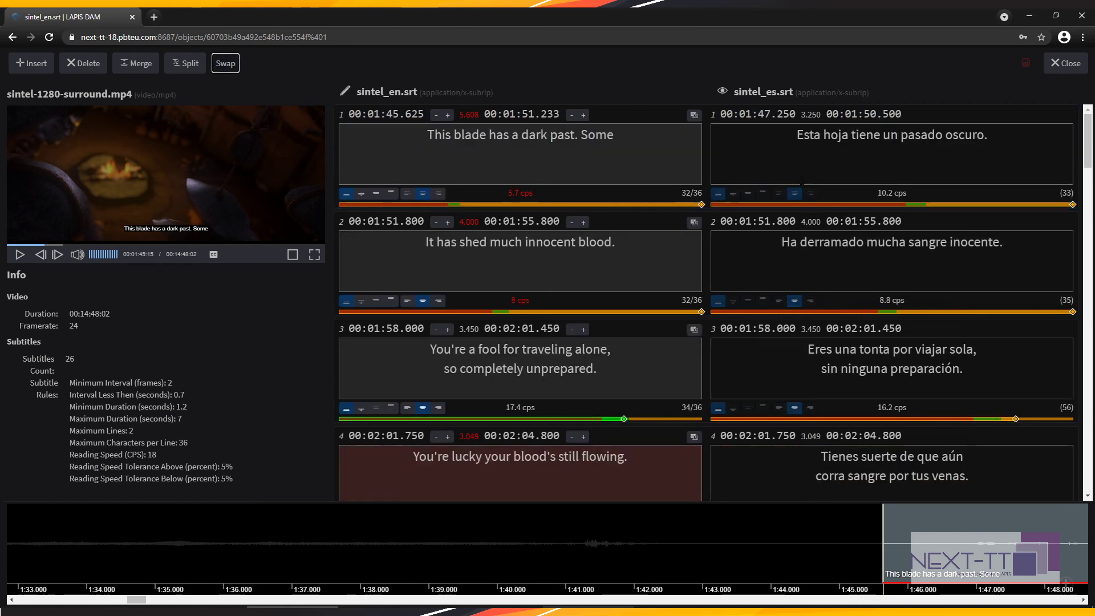
- Clear the first English subtitle's text and select the second English subtitle for editing
click(670, 154)
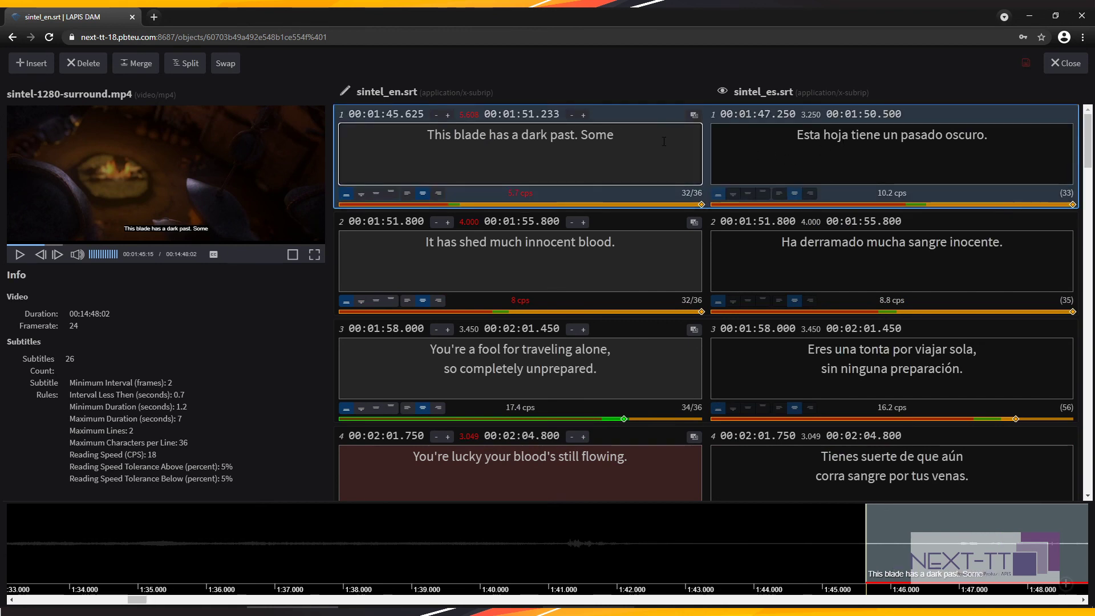
drag(642, 143, 420, 136)
key(BackSpace)
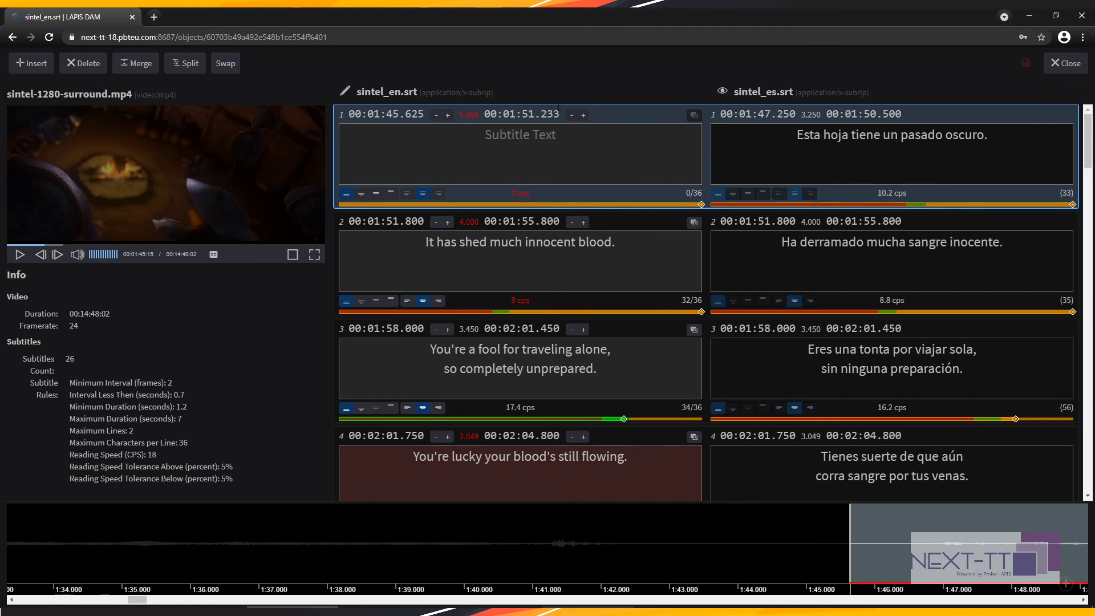
click(563, 247)
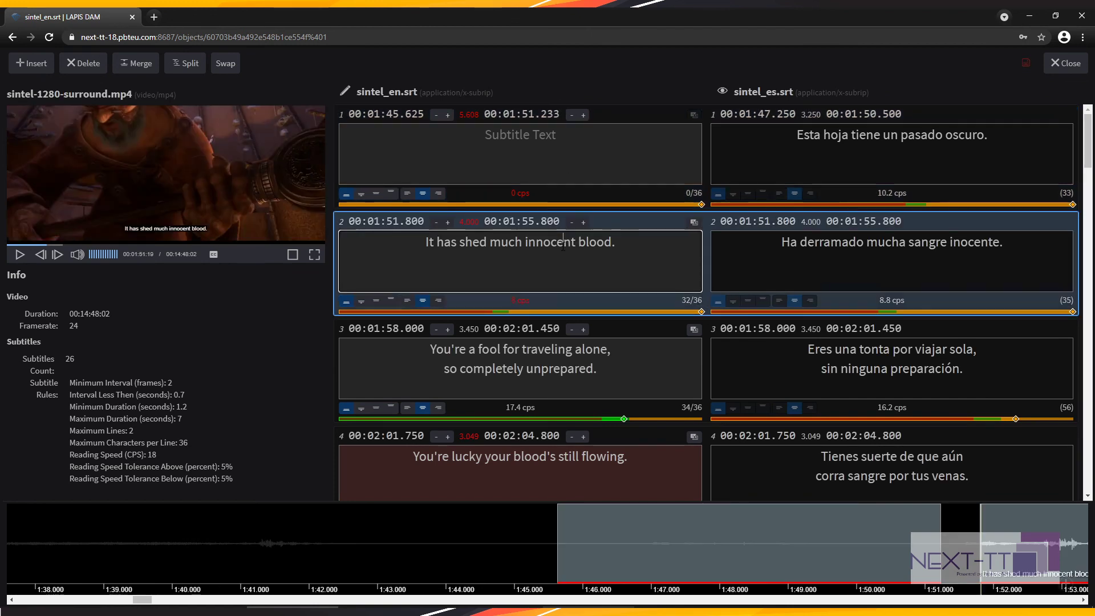